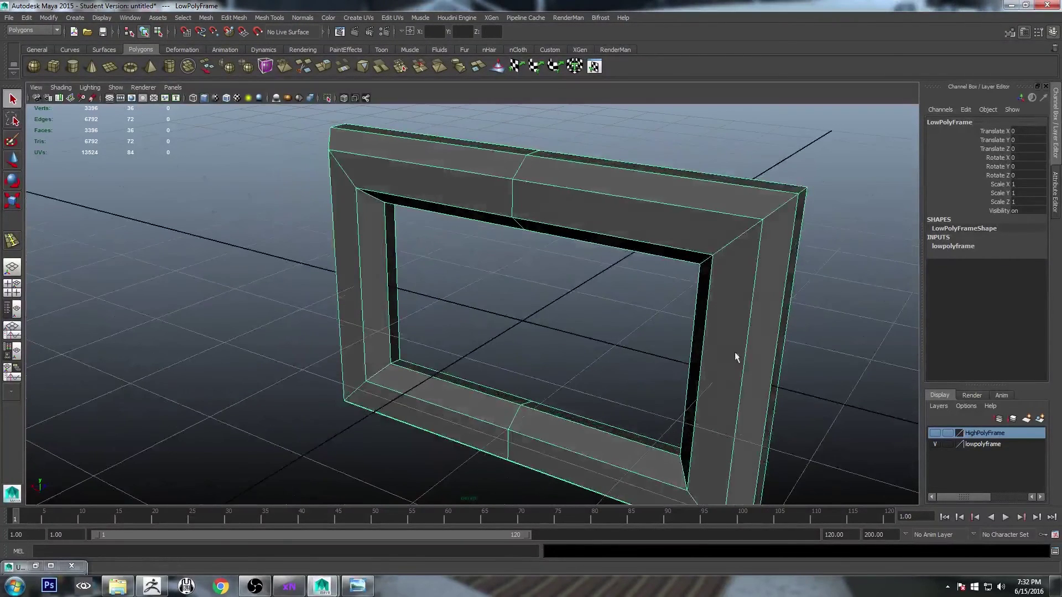
# Recentre the view and review the gold frame reference photo, including its bottom rail.
pyautogui.keyDown('alt'); pyautogui.moveTo(736, 356); pyautogui.dragTo(672, 325, button='right'); pyautogui.keyUp('alt')
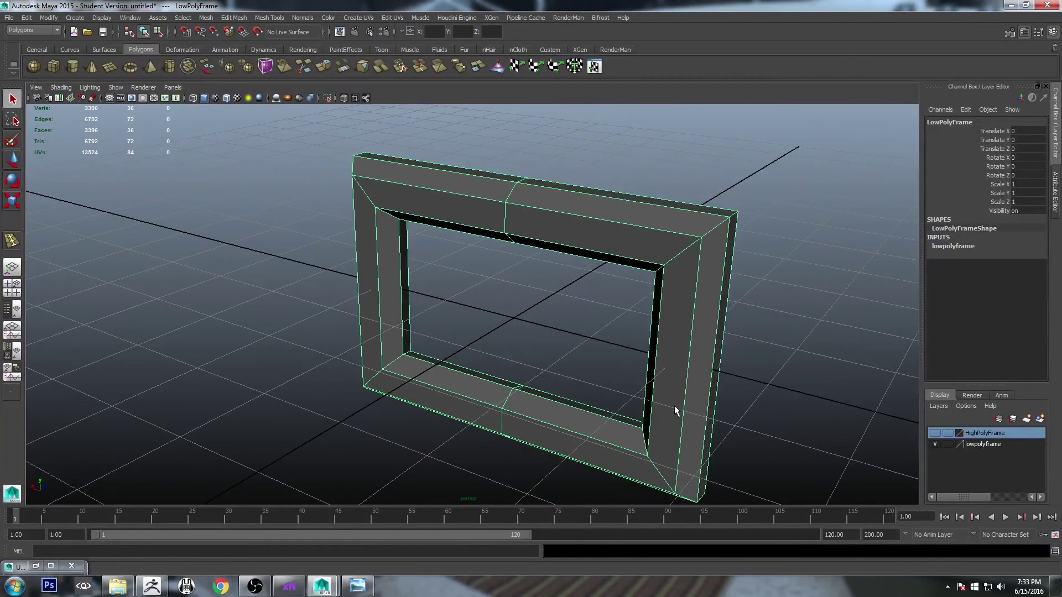
pyautogui.keyDown('alt'); pyautogui.moveTo(674, 406); pyautogui.dragTo(642, 371, button='middle'); pyautogui.keyUp('alt')
pyautogui.click(357, 585)
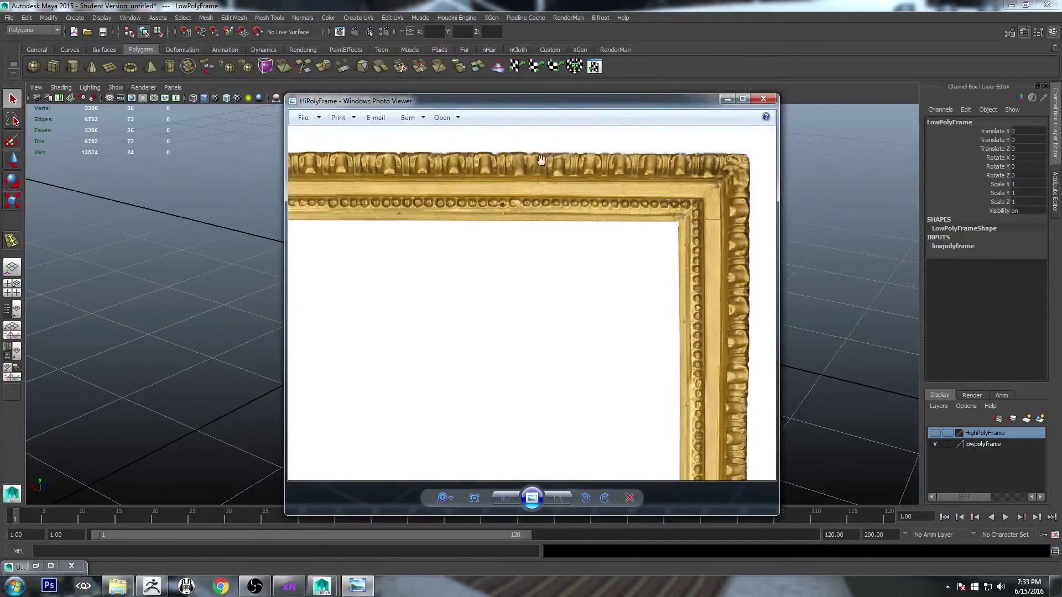
pyautogui.scroll(-5, 733, 269)
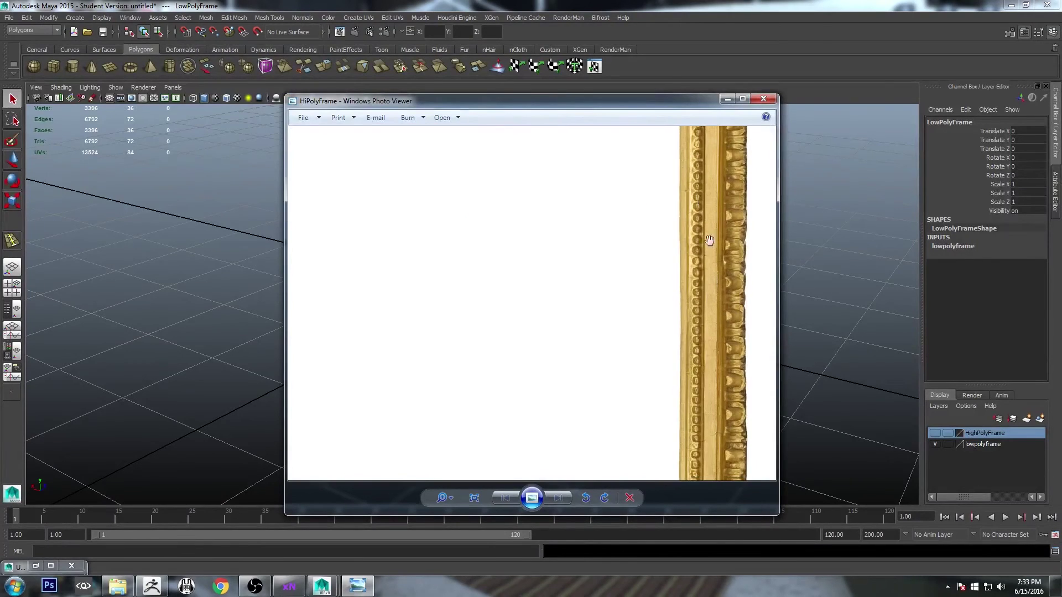
pyautogui.scroll(-3, 722, 325)
pyautogui.moveTo(668, 359); pyautogui.dragTo(687, 331)
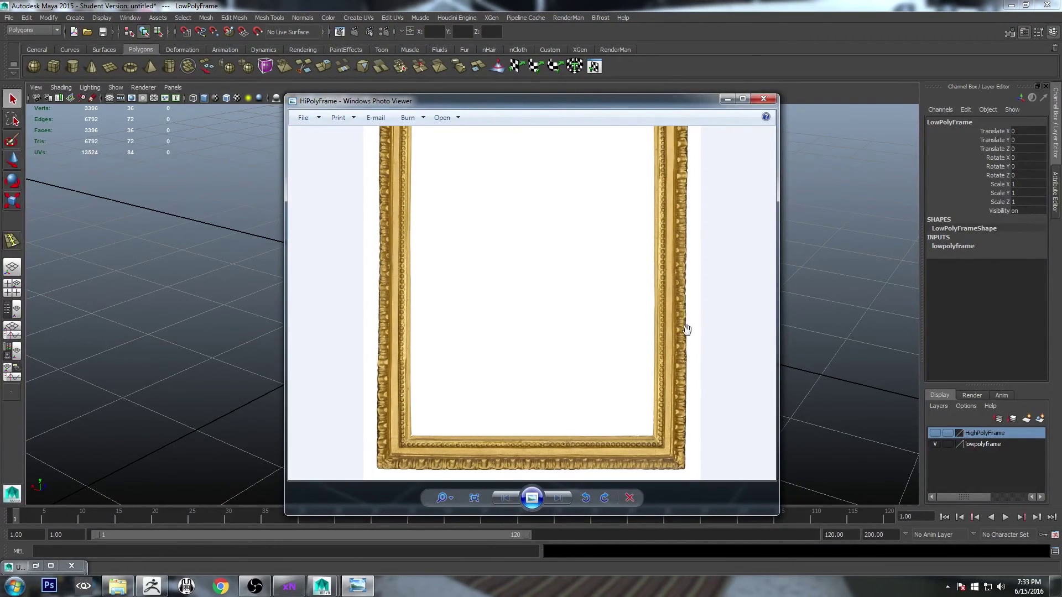
pyautogui.click(726, 100)
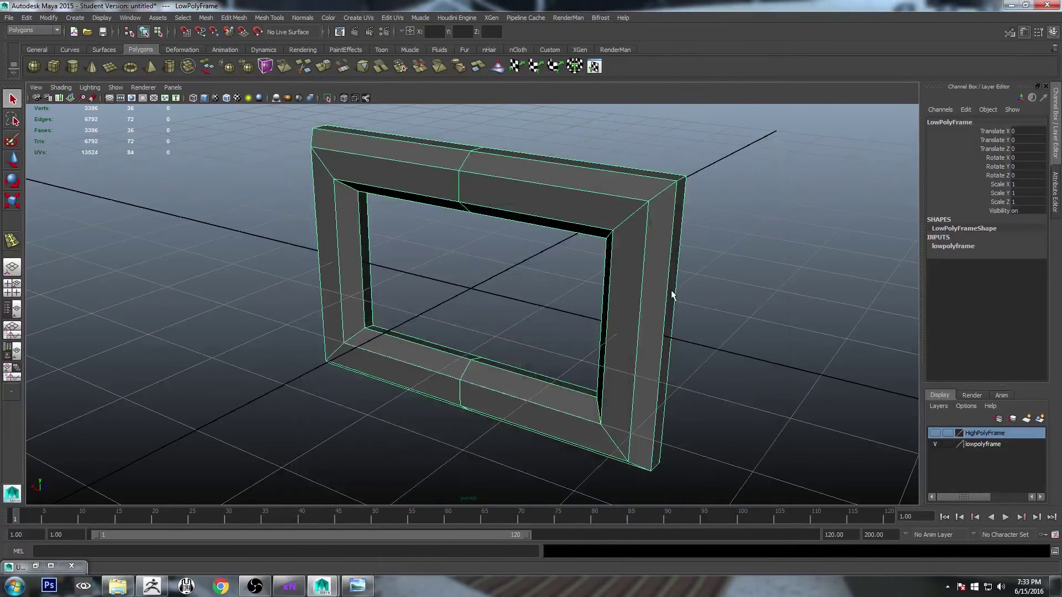
# Hide the lowpolyframe layer, show HighPolyFrame and select it, then minimize the UV Texture Editor.
pyautogui.keyDown('alt'); pyautogui.moveTo(711, 293); pyautogui.dragTo(571, 177); pyautogui.keyUp('alt')
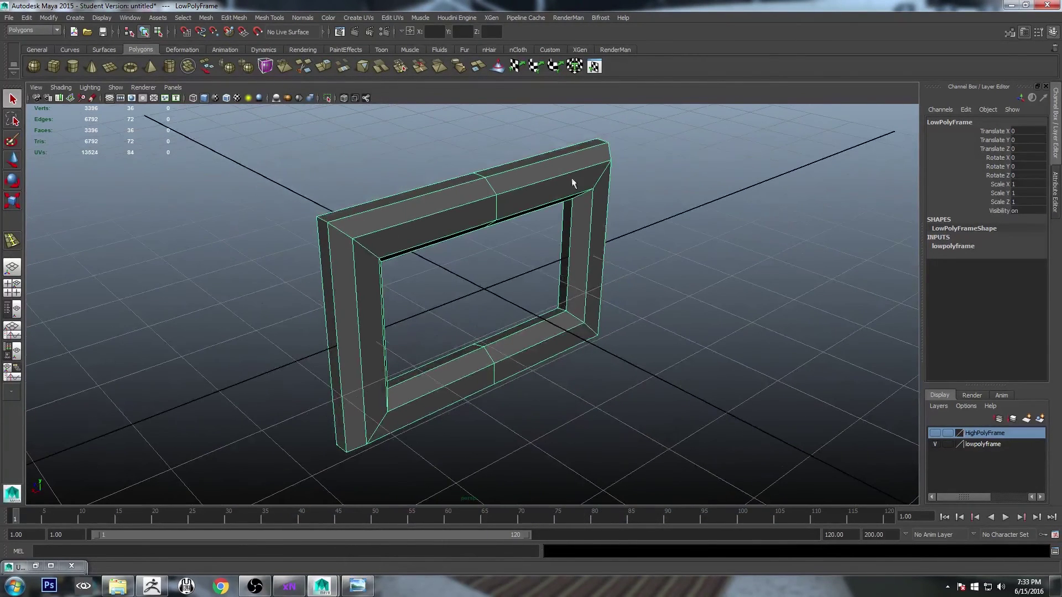
pyautogui.click(594, 67)
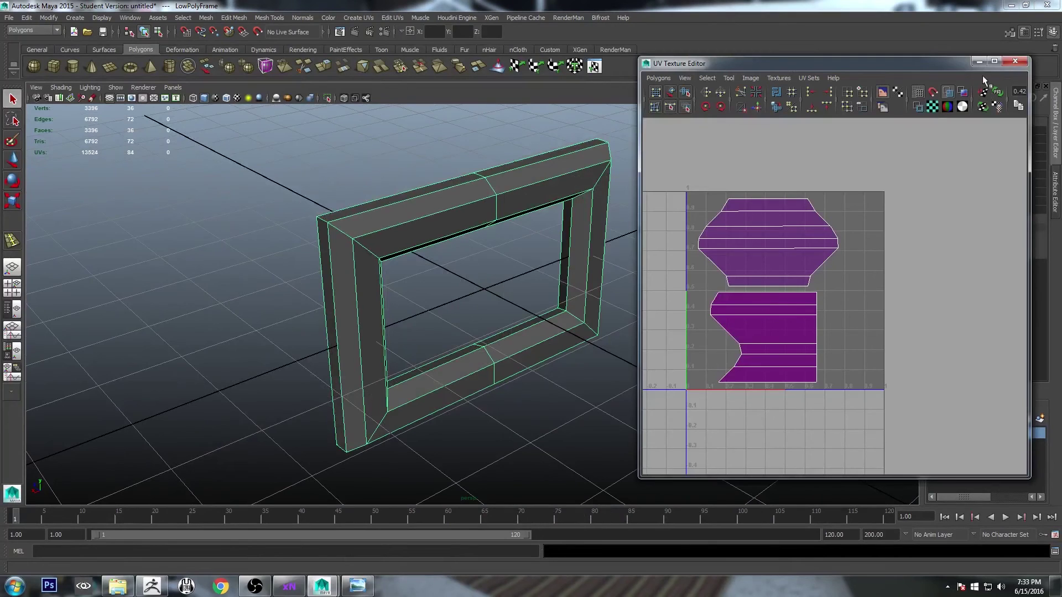
pyautogui.moveTo(944, 66); pyautogui.dragTo(825, 72)
pyautogui.click(935, 444)
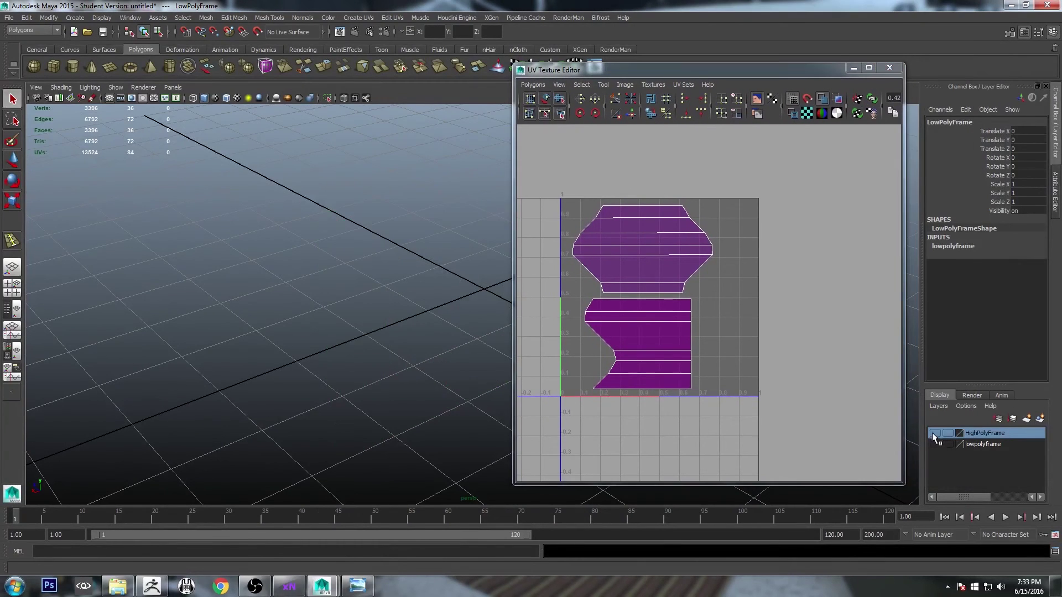
pyautogui.click(935, 433)
pyautogui.click(437, 231)
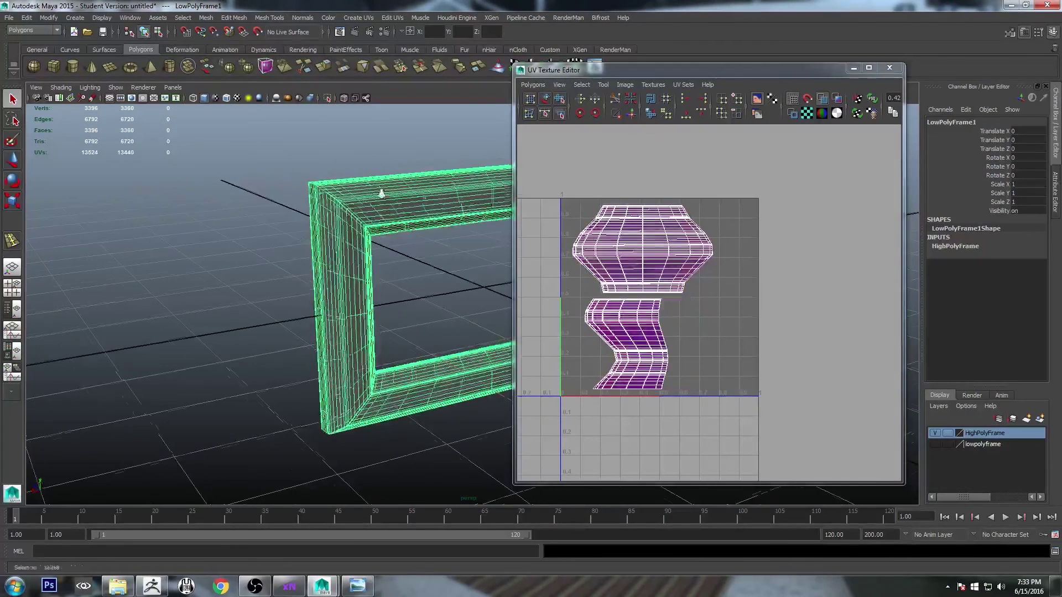
pyautogui.scroll(5, 442, 310)
pyautogui.scroll(-5, 391, 232)
pyautogui.scroll(5, 422, 293)
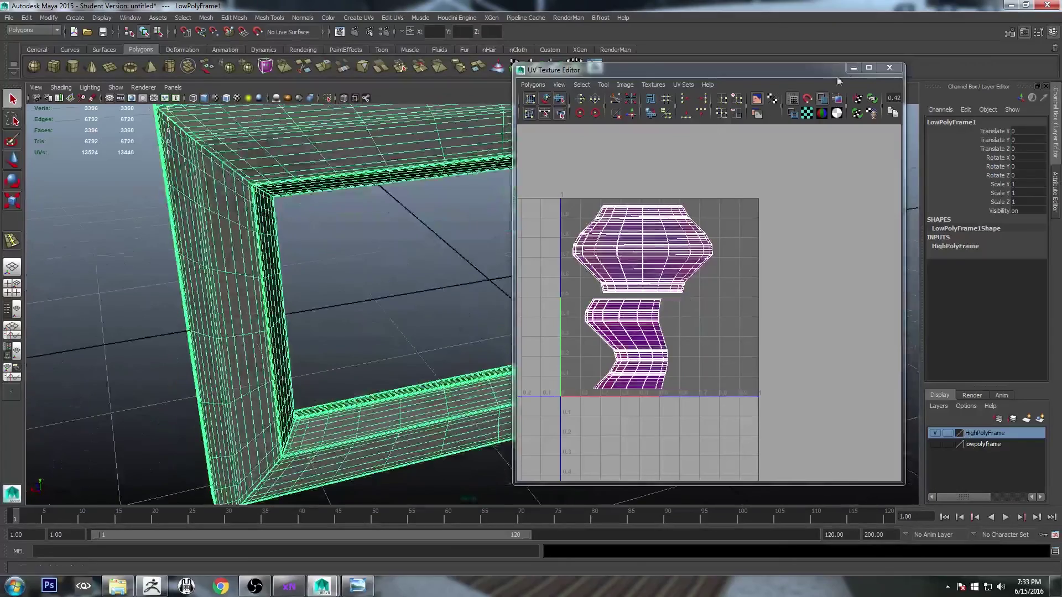
pyautogui.click(852, 68)
# Switch to the Move tool (W) and orbit to an angled view of the high-poly frame.
pyautogui.scroll(-6, 575, 246)
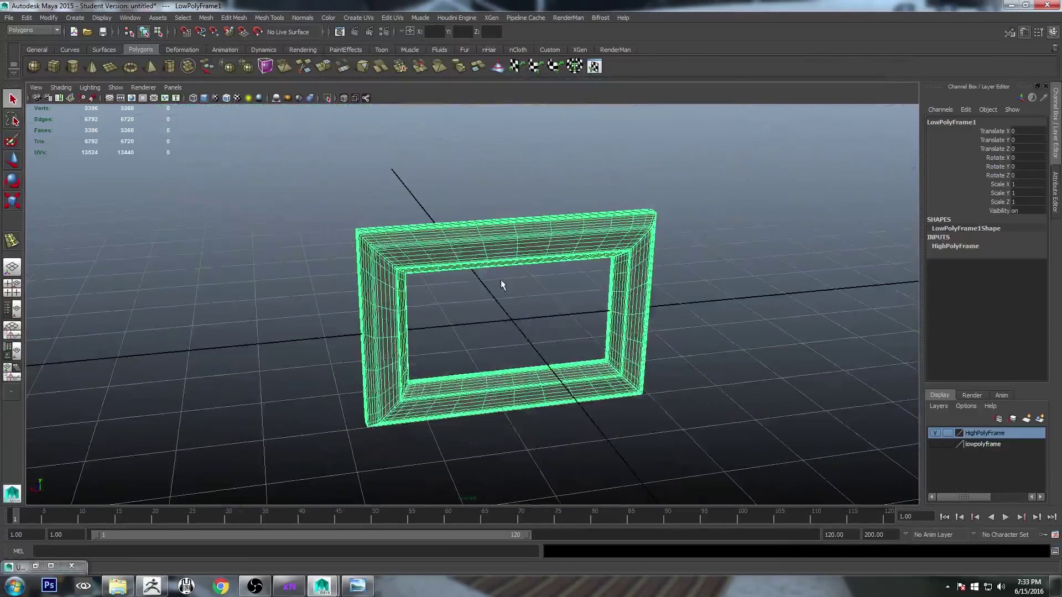
pyautogui.press('w')
pyautogui.keyDown('alt'); pyautogui.moveTo(502, 282); pyautogui.dragTo(515, 271); pyautogui.keyUp('alt')
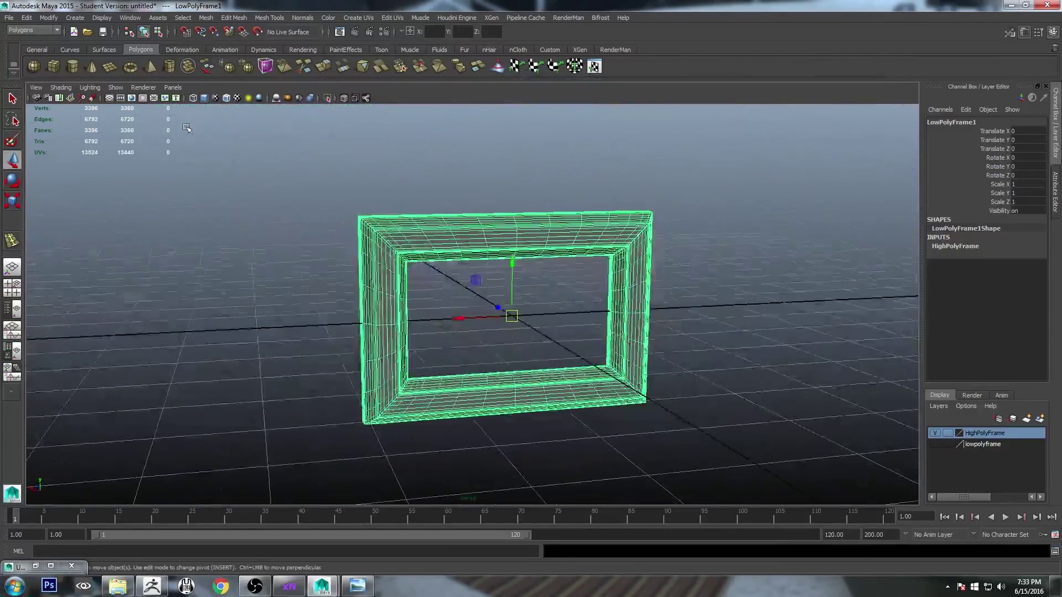
pyautogui.keyDown('alt'); pyautogui.moveTo(476, 234); pyautogui.dragTo(367, 208); pyautogui.keyUp('alt')
# Export the selected frame through File > Export Selection as LowPolyFrame3.obj.
pyautogui.click(9, 17)
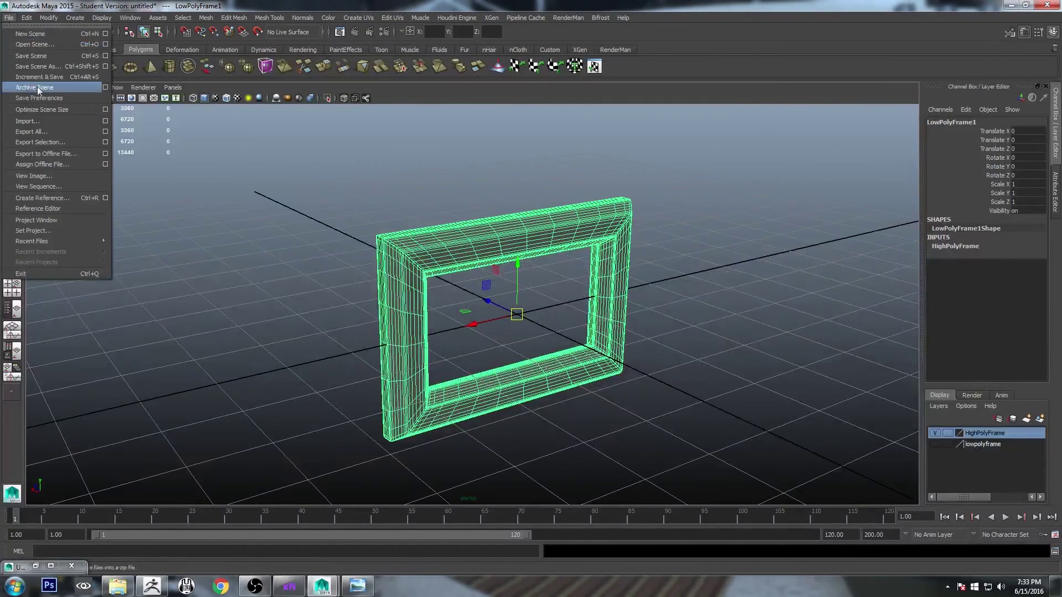
pyautogui.click(503, 285)
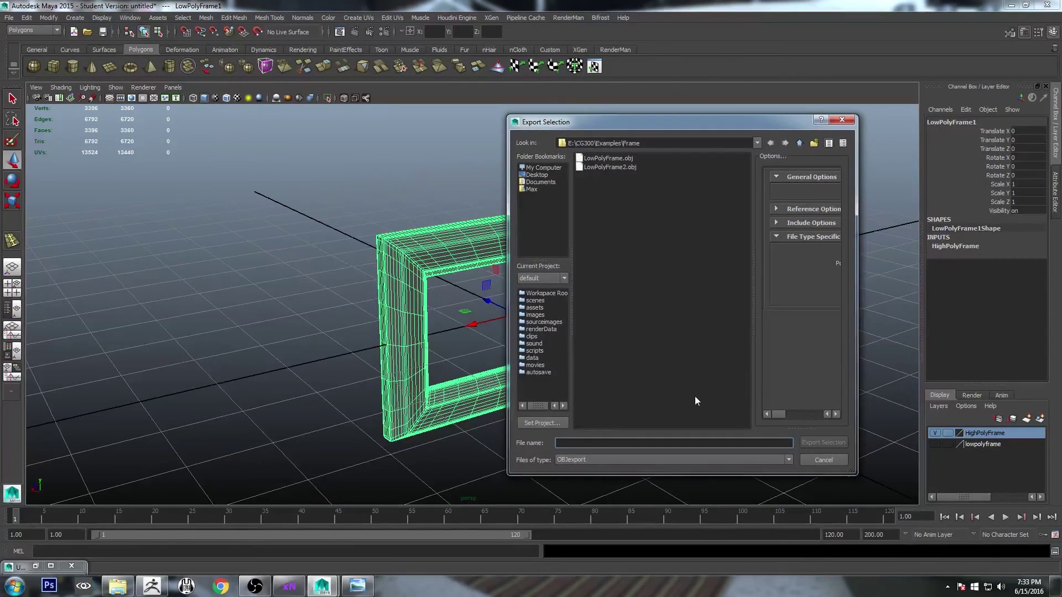
pyautogui.write('Low')
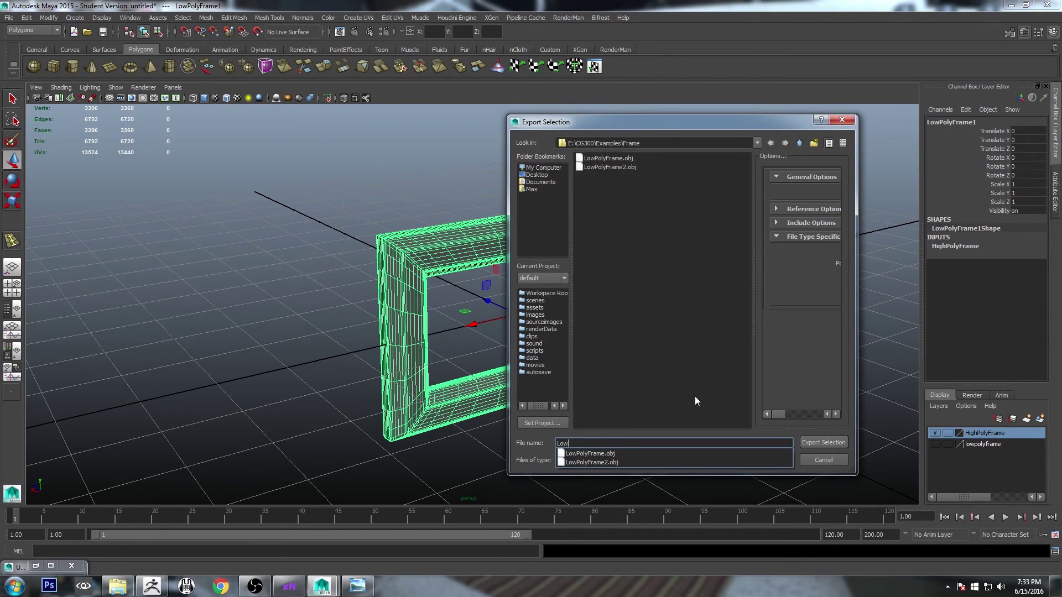
pyautogui.write('PolyFrame3')
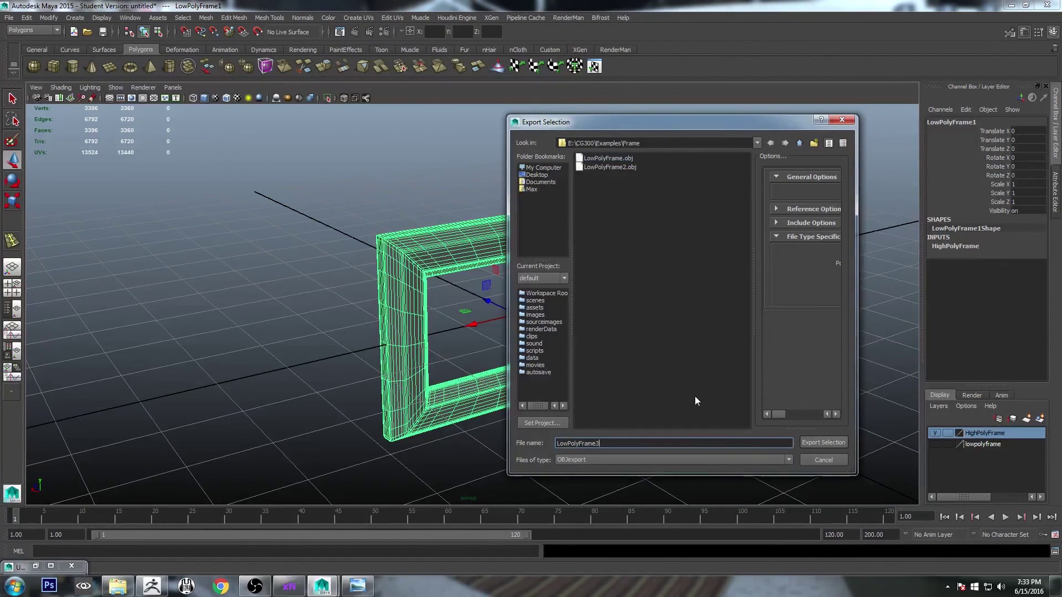
pyautogui.click(824, 443)
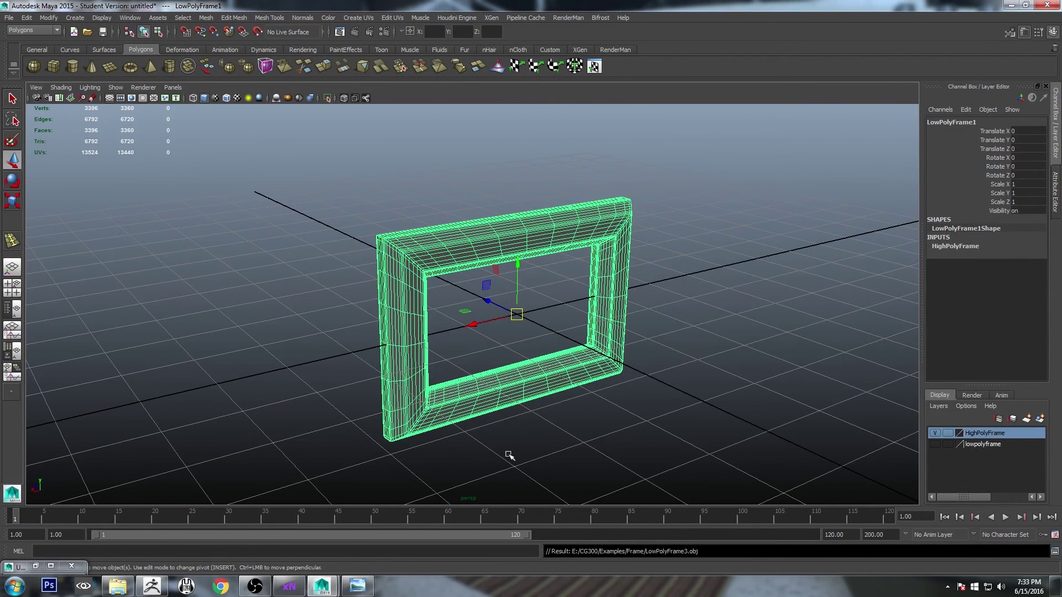
# Import LowPolyFrame3.obj into ZBrush and draw it onto the canvas.
pyautogui.click(254, 585)
pyautogui.click(962, 33)
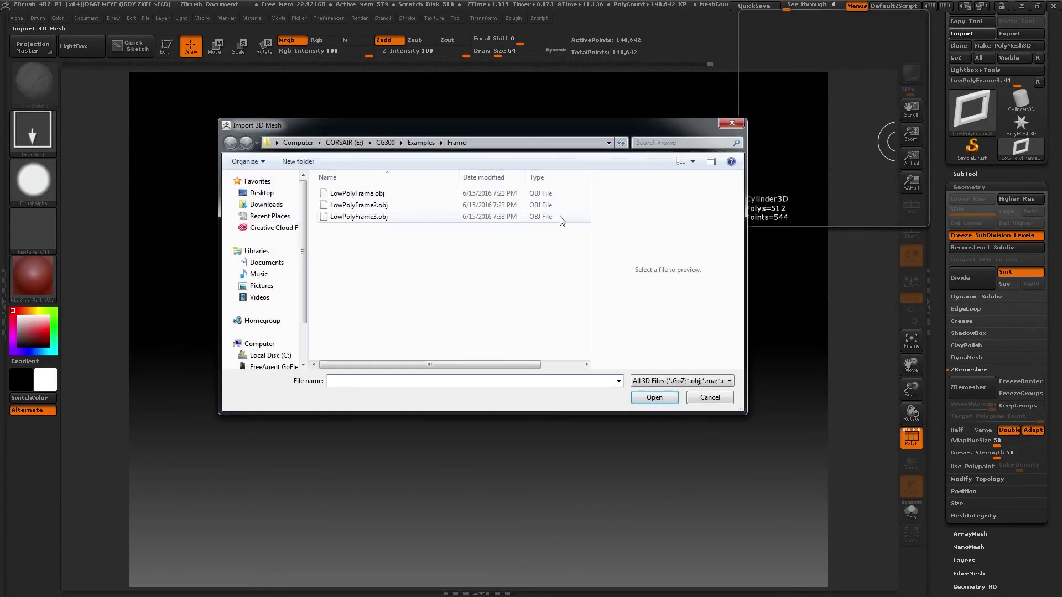
pyautogui.click(341, 217)
pyautogui.click(649, 398)
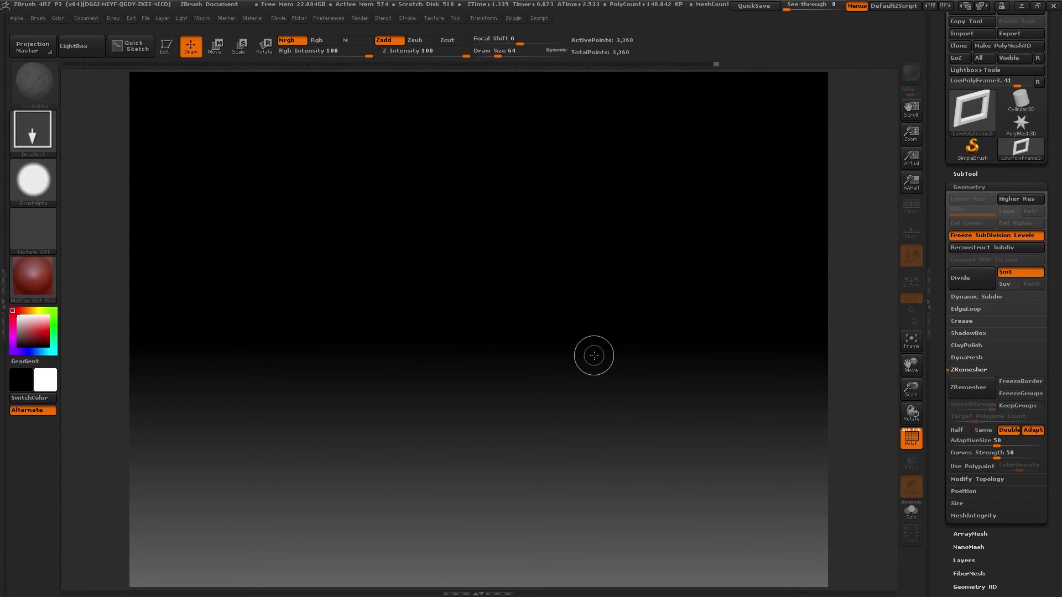
pyautogui.moveTo(515, 319); pyautogui.dragTo(514, 451)
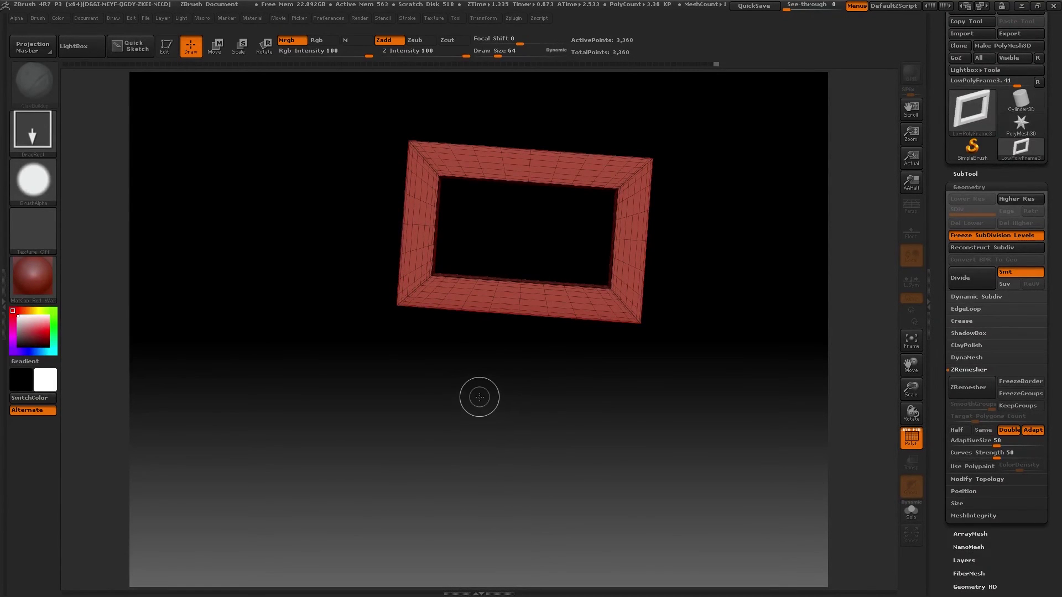
# Enter Edit mode, frame the mesh with F, and snap it to a straight front view.
pyautogui.press('t')
pyautogui.press('f')
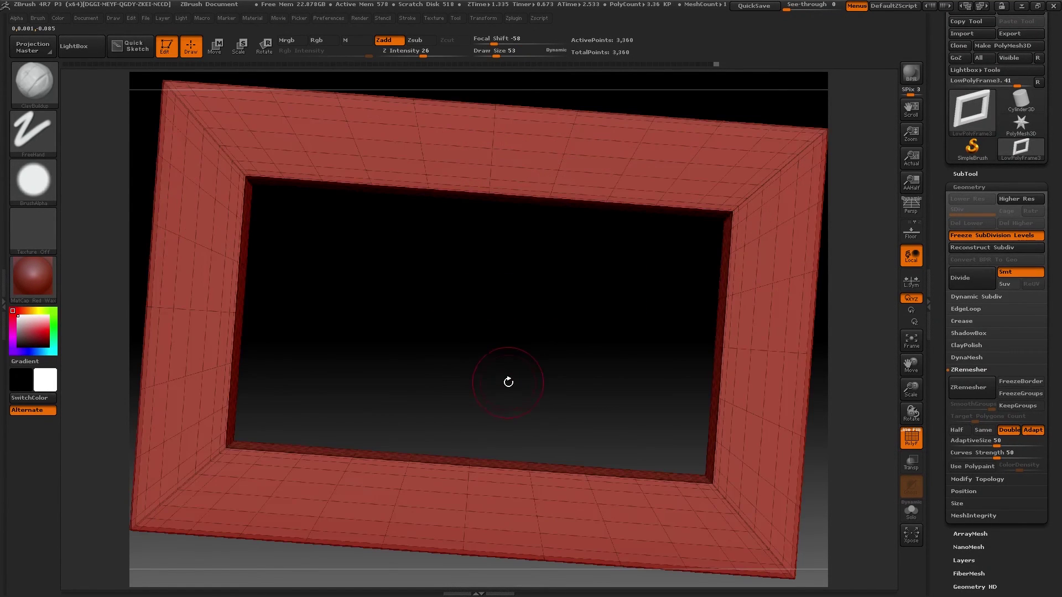
pyautogui.moveTo(581, 298); pyautogui.dragTo(607, 442)
pyautogui.press('f')
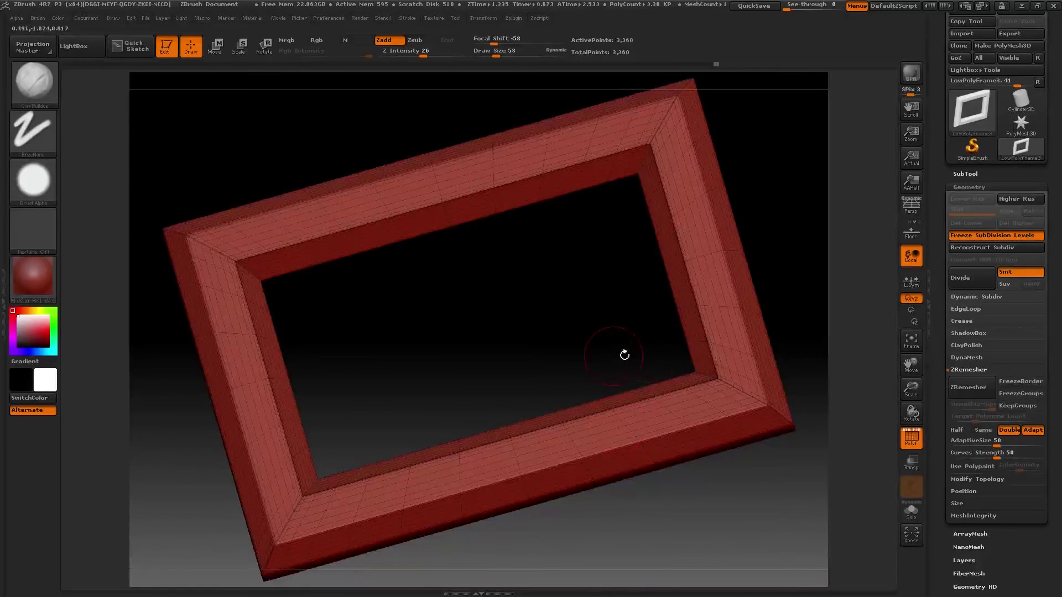
pyautogui.keyDown('shift'); pyautogui.moveTo(588, 351); pyautogui.dragTo(596, 354); pyautogui.keyUp('shift')
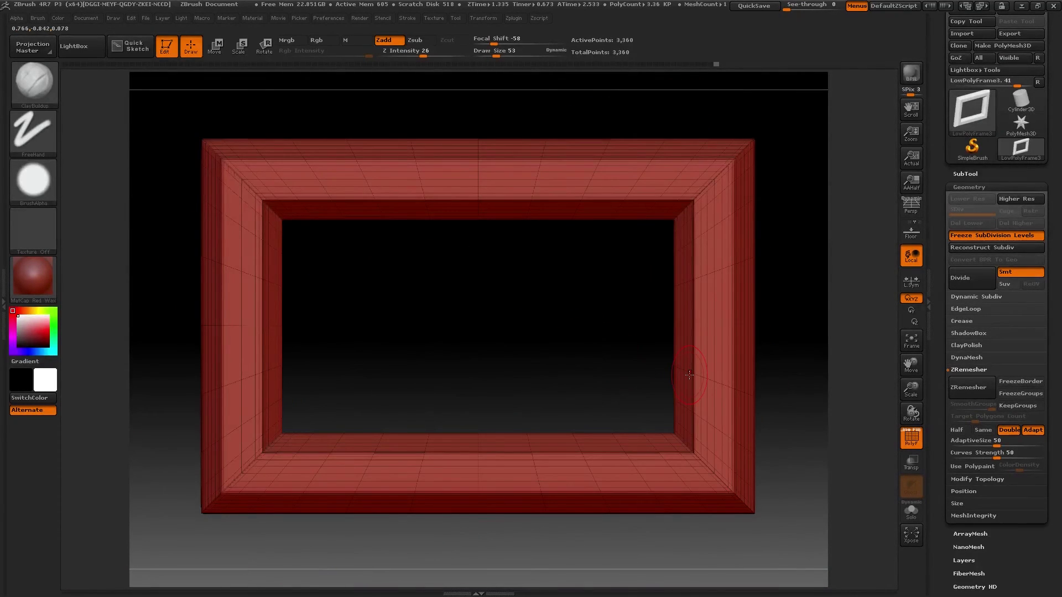
# Toggle the PolyF wireframe overlay to check the mesh, leaving it on.
pyautogui.click(910, 440)
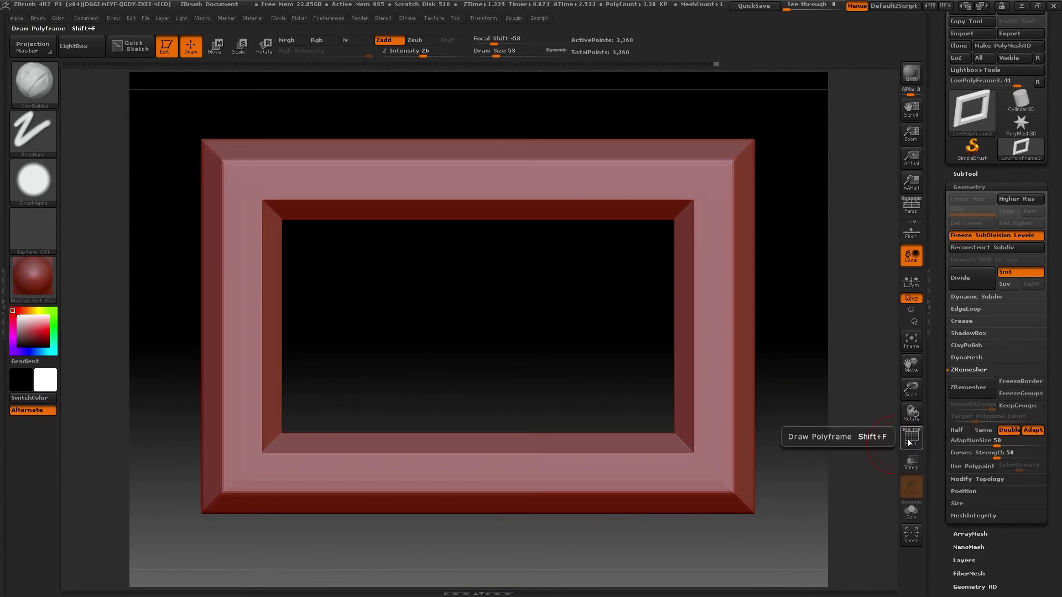
pyautogui.click(910, 443)
pyautogui.click(912, 442)
pyautogui.click(912, 441)
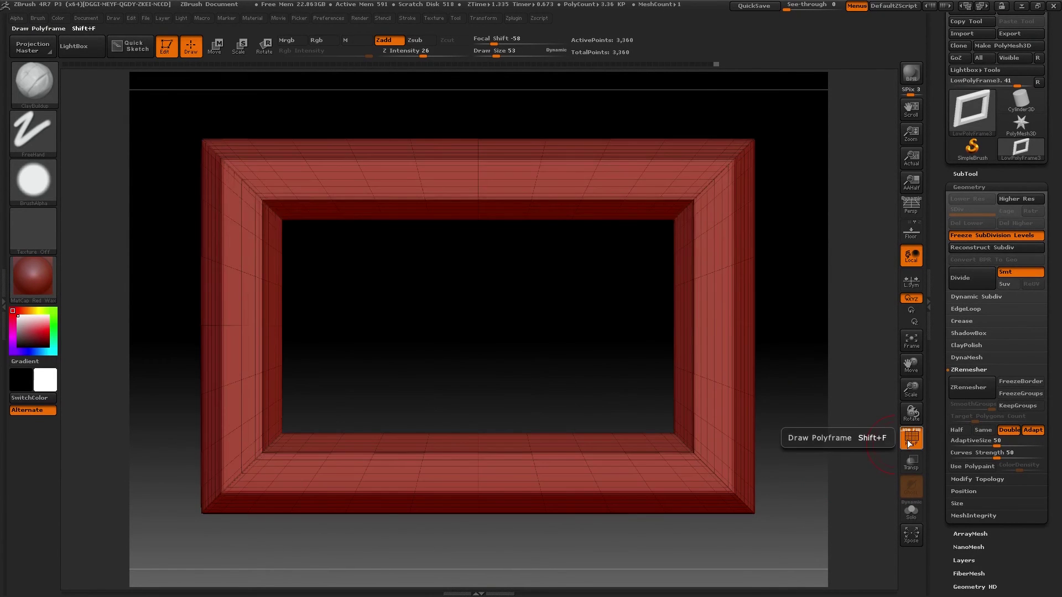
pyautogui.click(913, 441)
pyautogui.click(913, 441)
pyautogui.click(911, 441)
pyautogui.click(910, 443)
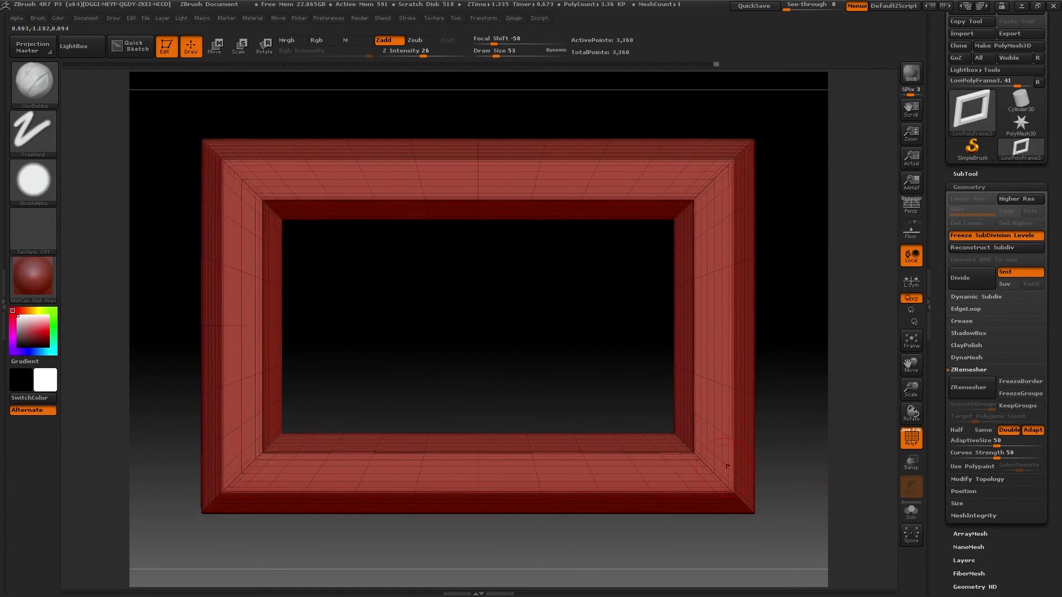
# Paint ClayBuildup along the right, bottom and top inner bevels, then undo the strokes.
pyautogui.moveTo(714, 383)
pyautogui.mouseDown()
pyautogui.moveTo(722, 432)
pyautogui.moveTo(697, 470)
pyautogui.moveTo(644, 483)
pyautogui.moveTo(523, 470)
pyautogui.moveTo(277, 475)
pyautogui.moveTo(233, 348)
pyautogui.moveTo(244, 293)
pyautogui.mouseUp()
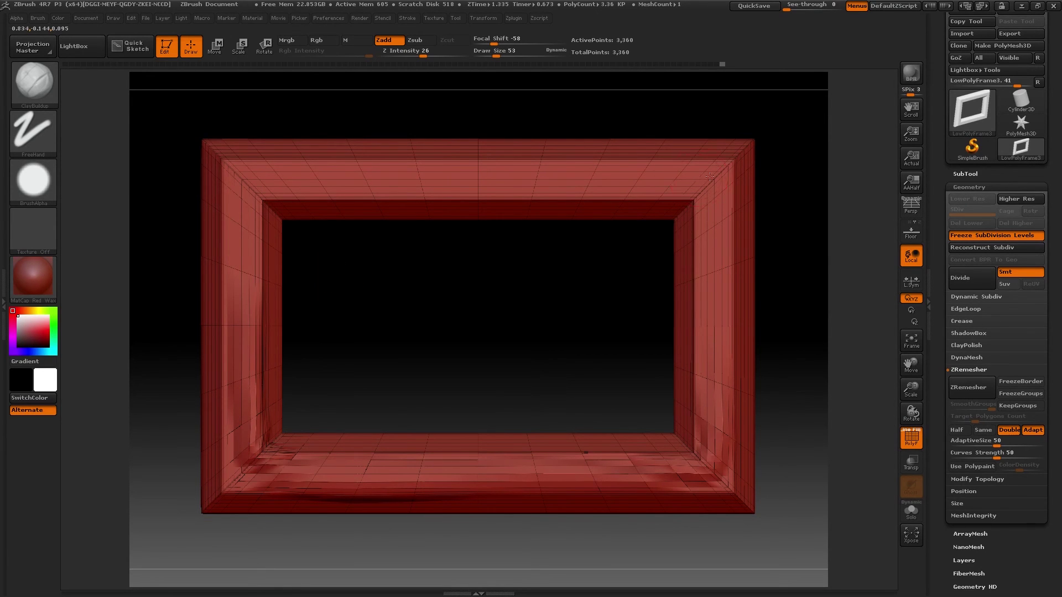
pyautogui.moveTo(725, 185); pyautogui.dragTo(542, 179)
pyautogui.moveTo(715, 252); pyautogui.dragTo(709, 444)
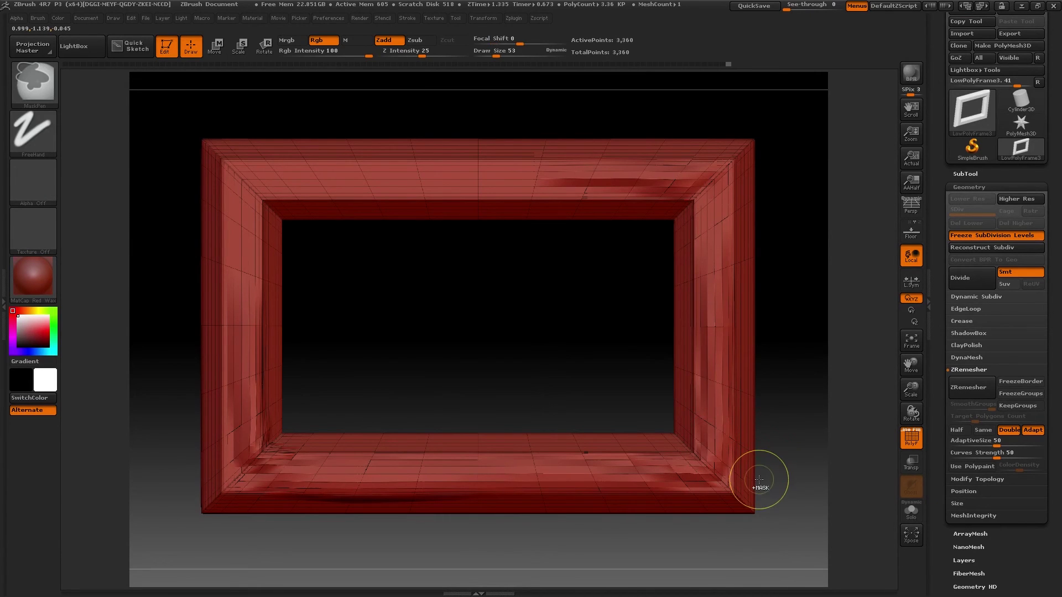
pyautogui.hotkey('ctrl', 'z')
pyautogui.hotkey('ctrl', 'z')
pyautogui.hotkey('ctrl', 'z')
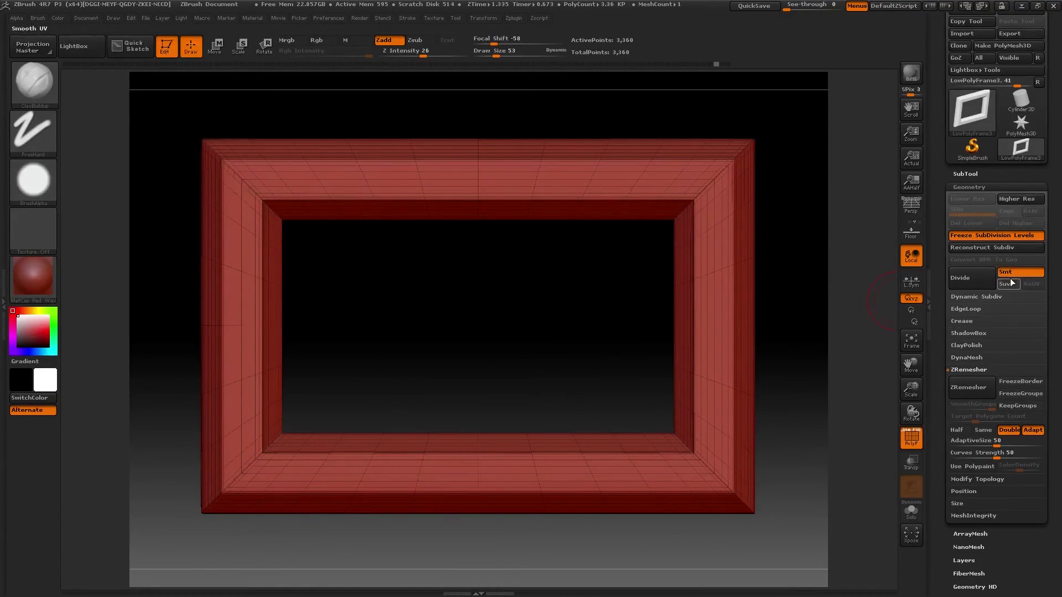
# Divide the frame twice to SDiv 3 (53,760 points), checking it from rotated angles.
pyautogui.click(971, 277)
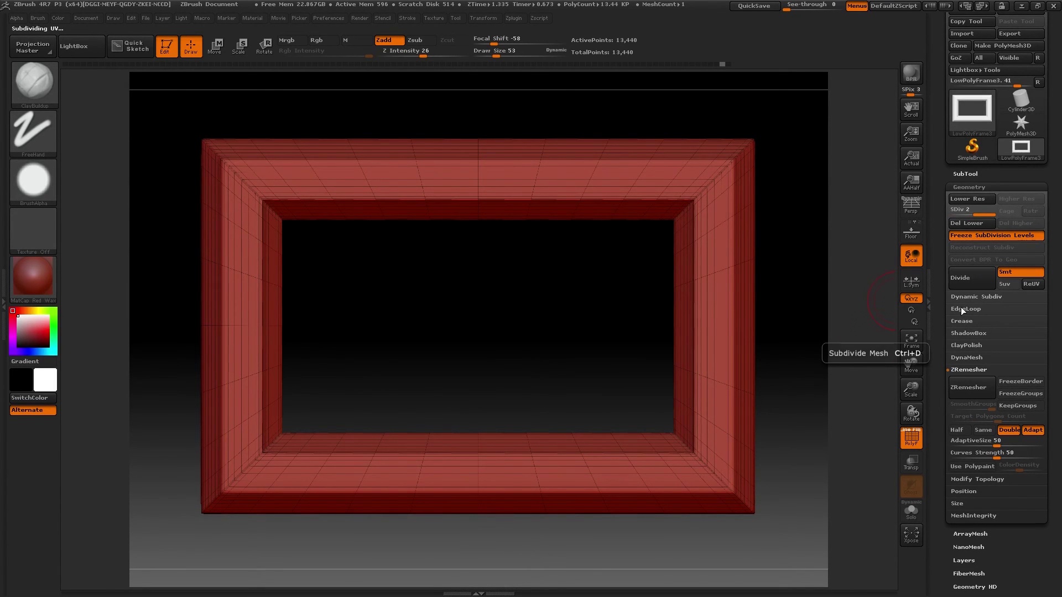
pyautogui.moveTo(790, 363)
pyautogui.mouseDown()
pyautogui.moveTo(801, 393)
pyautogui.moveTo(797, 381)
pyautogui.mouseUp()
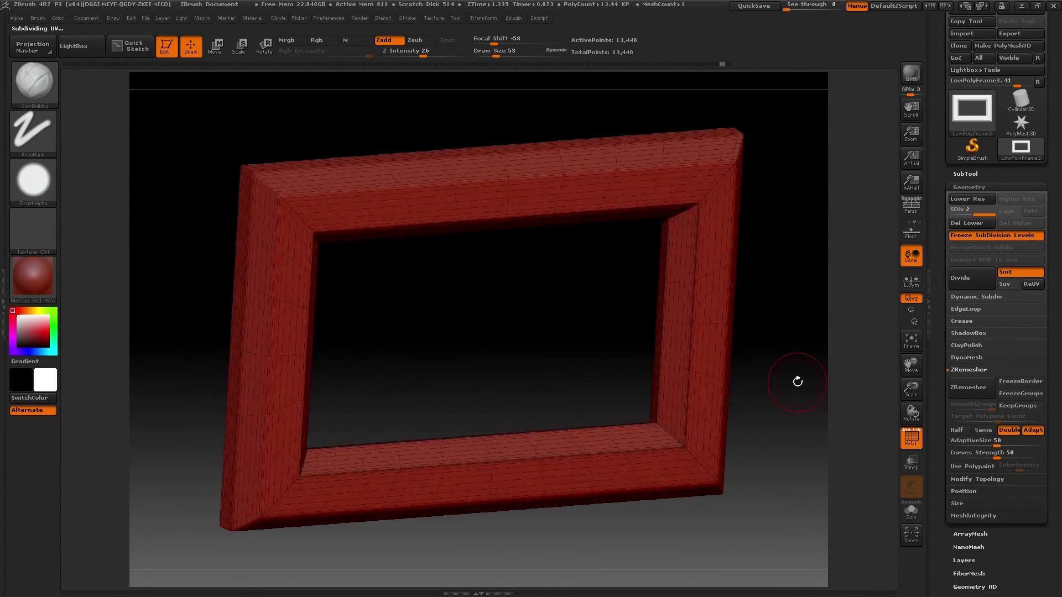
pyautogui.click(976, 284)
pyautogui.moveTo(791, 365); pyautogui.dragTo(763, 381)
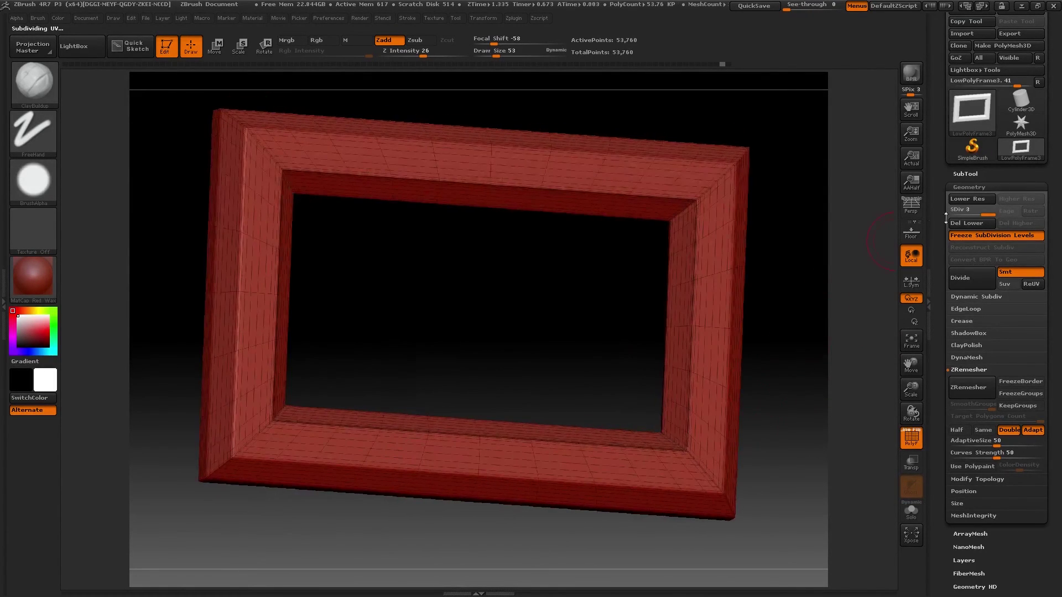
pyautogui.click(968, 357)
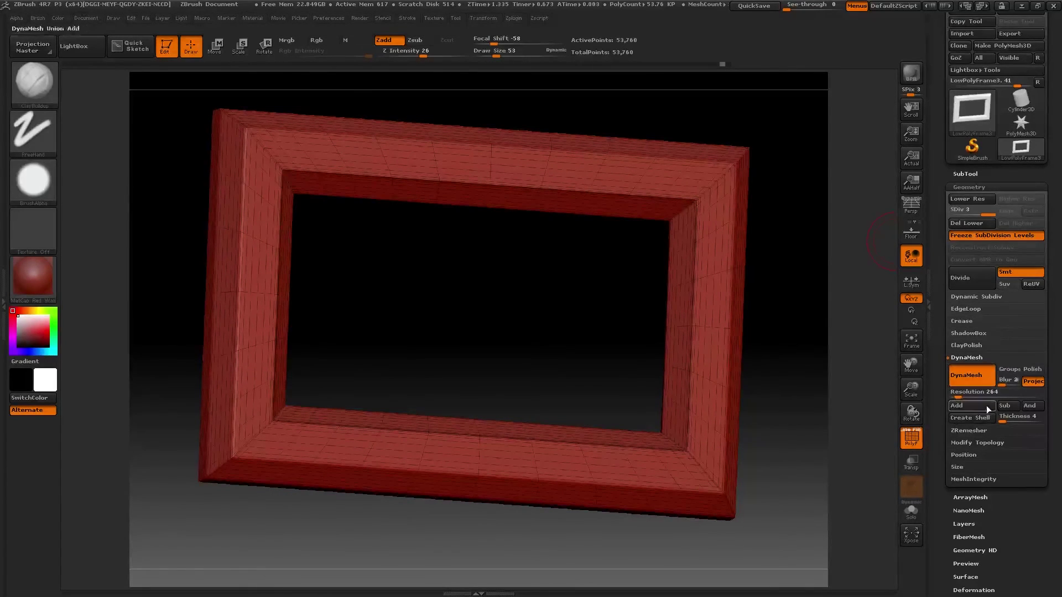
# Try DynaMesh, undo it, tilt the view, and click DynaMesh again to get the freeze prompt.
pyautogui.click(964, 417)
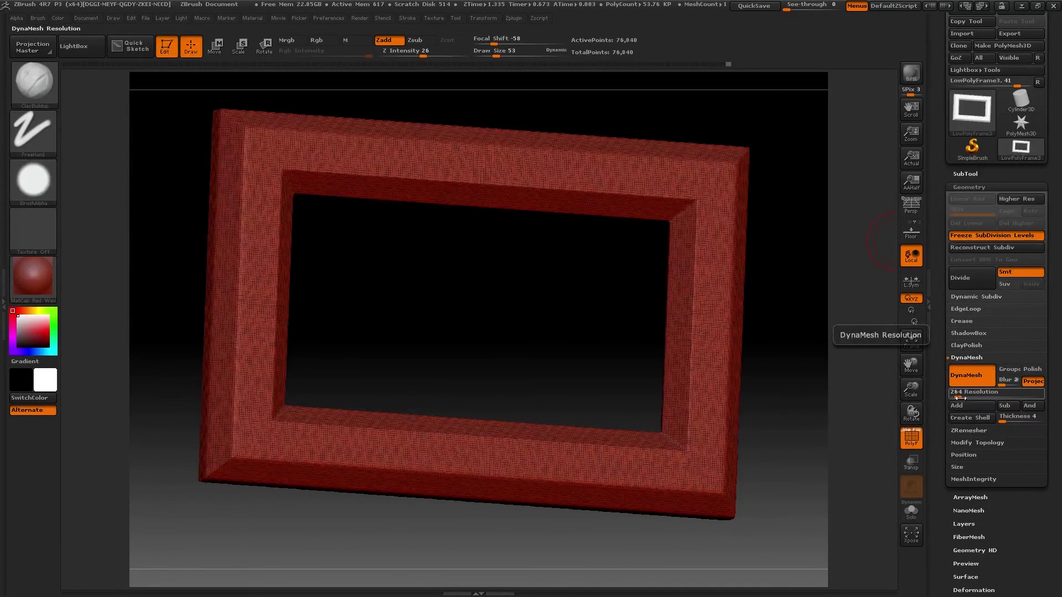
pyautogui.hotkey('ctrl', 'z')
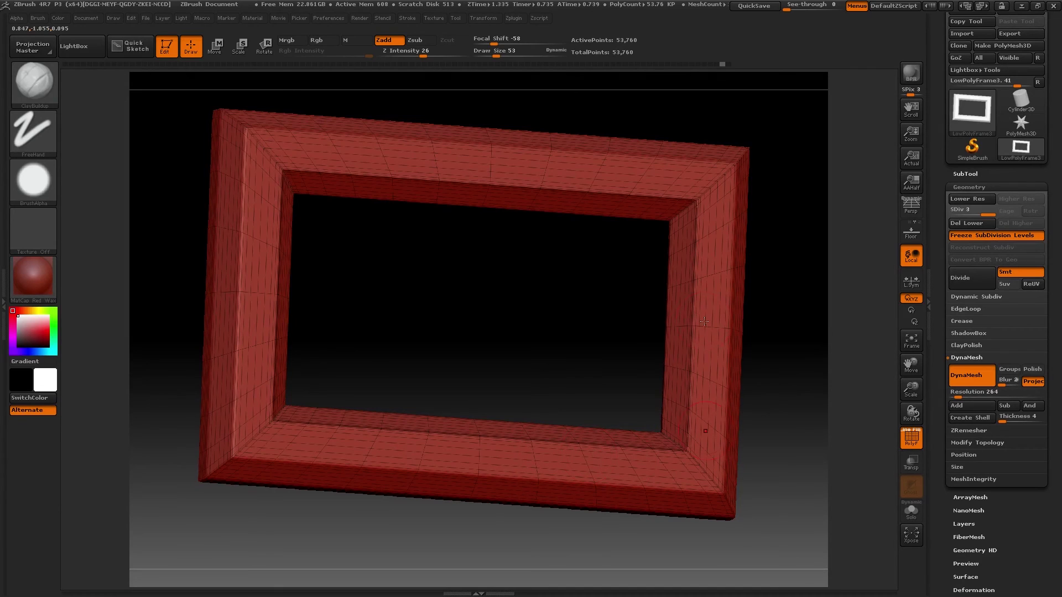
pyautogui.moveTo(763, 381); pyautogui.dragTo(767, 453)
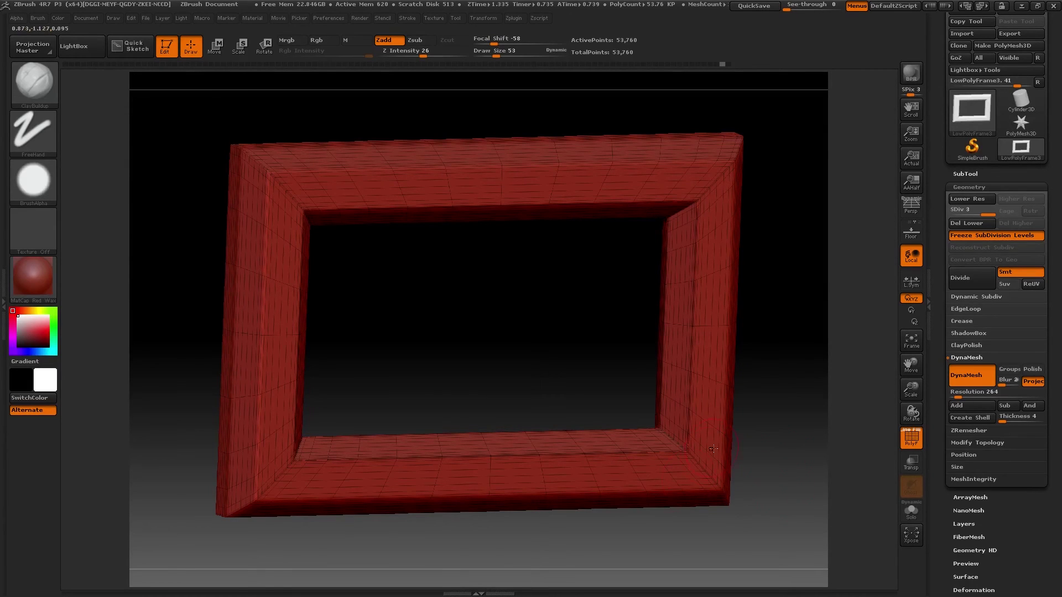
pyautogui.click(968, 377)
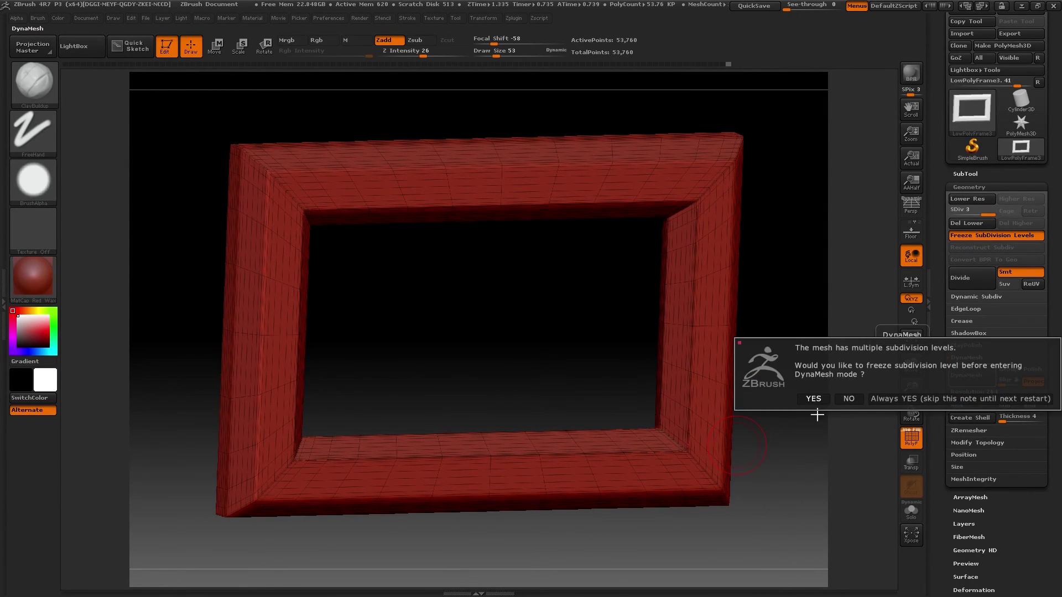
# Answer No to freezing subdivision levels for a 76,840-point DynaMesh, then undo a test ridge.
pyautogui.click(845, 399)
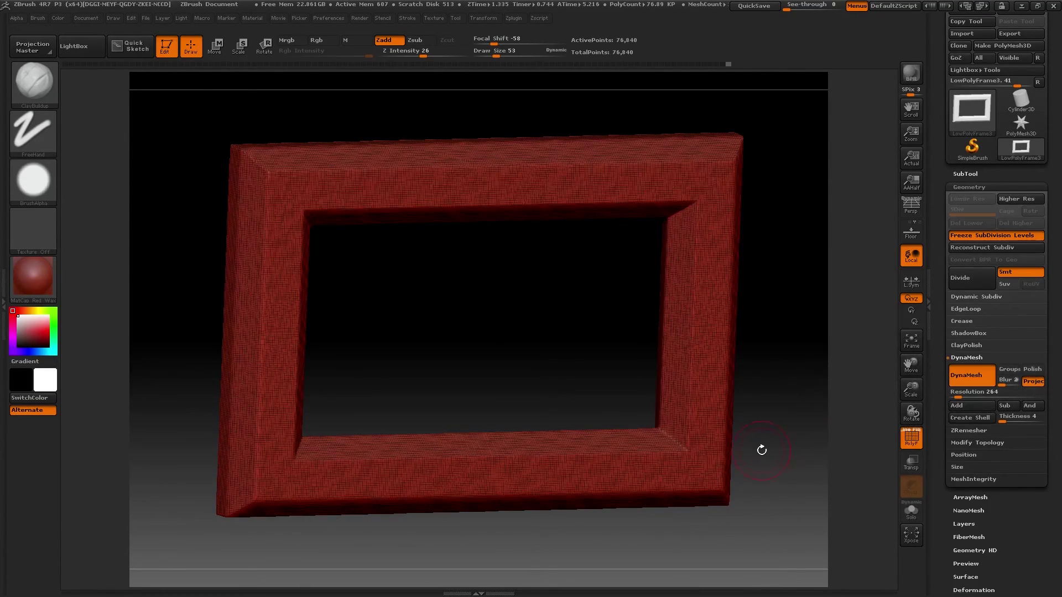
pyautogui.moveTo(749, 465); pyautogui.dragTo(767, 534)
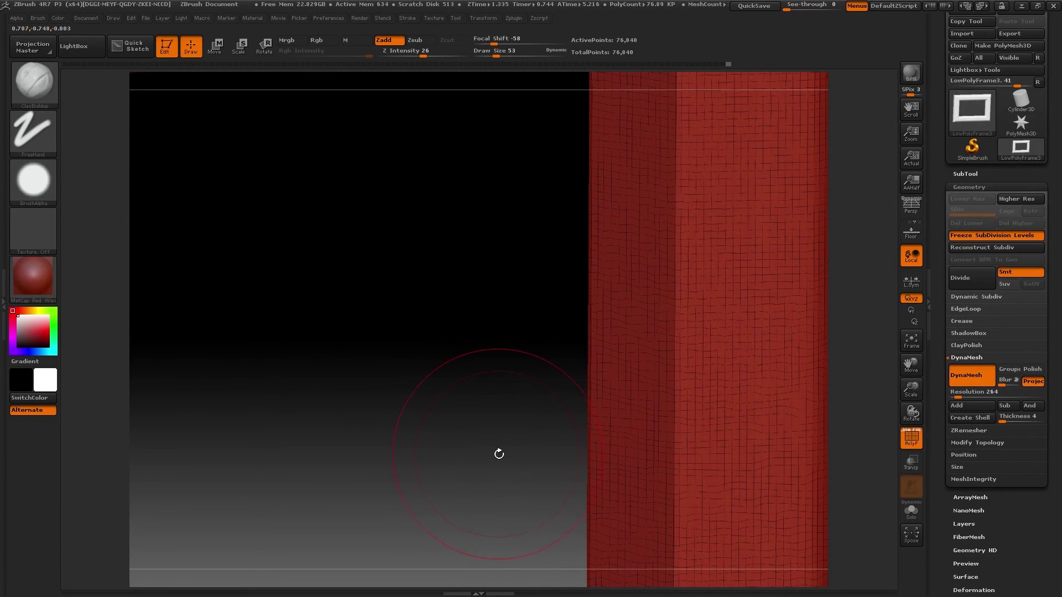
pyautogui.moveTo(496, 447); pyautogui.dragTo(431, 405)
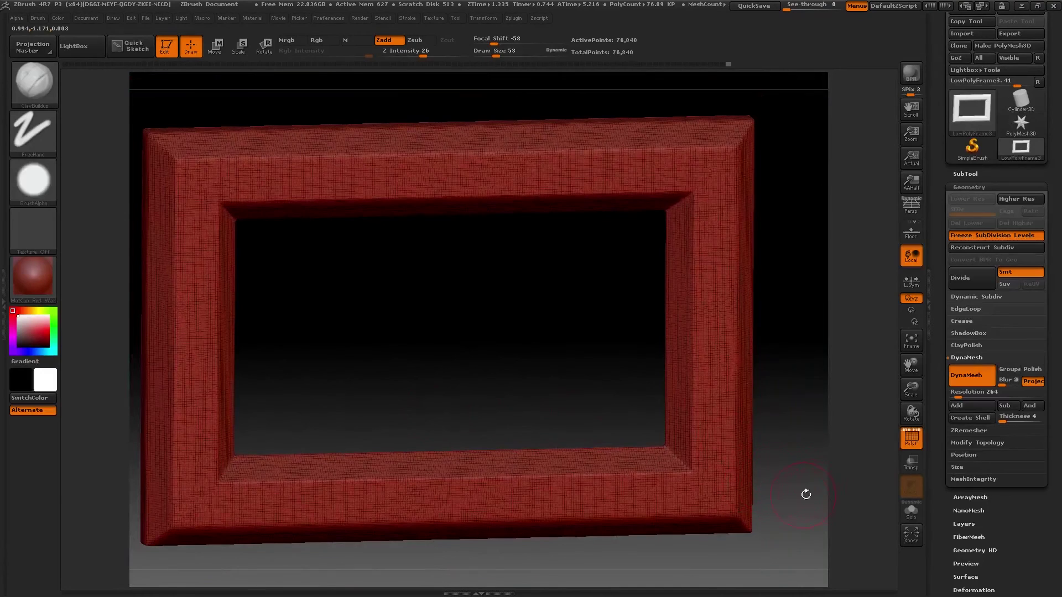
pyautogui.moveTo(710, 340)
pyautogui.mouseDown()
pyautogui.moveTo(723, 445)
pyautogui.moveTo(711, 482)
pyautogui.moveTo(619, 500)
pyautogui.mouseUp()
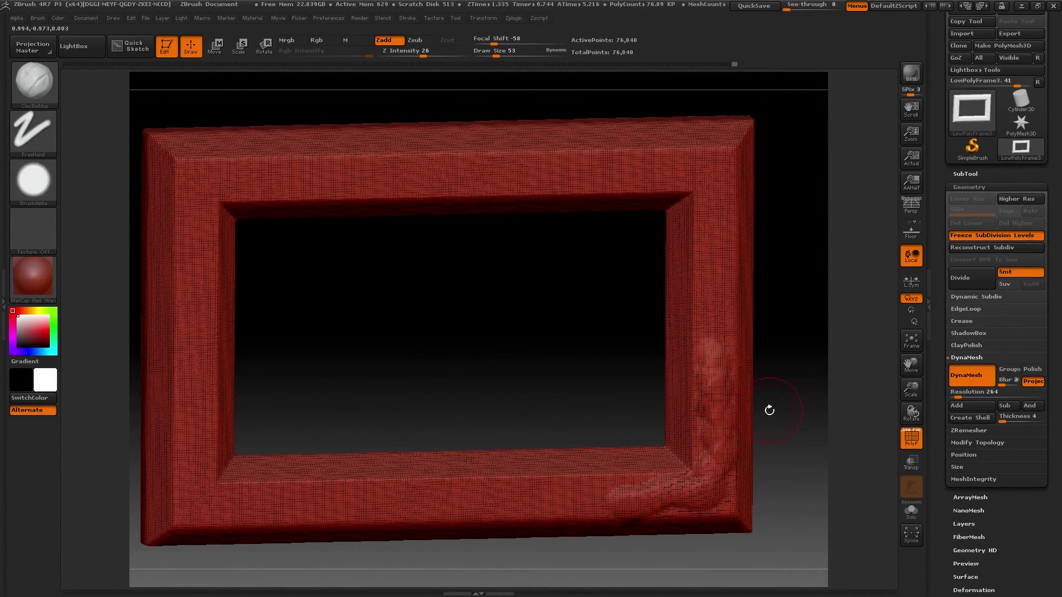
pyautogui.hotkey('ctrl', 'z')
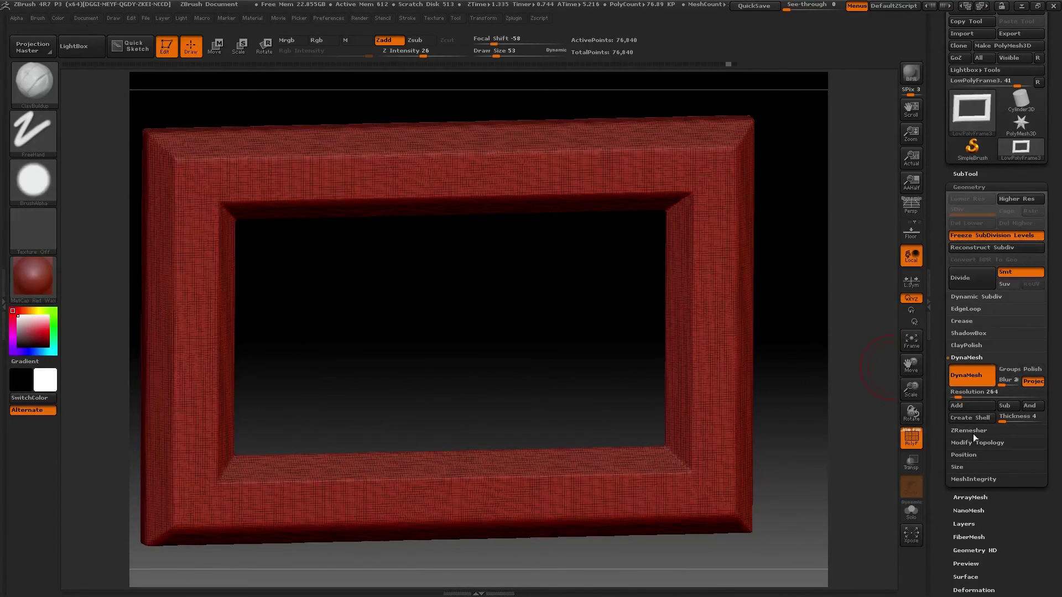
# Run ZRemesher with Double left enabled, giving the frame 149,894 points.
pyautogui.click(962, 431)
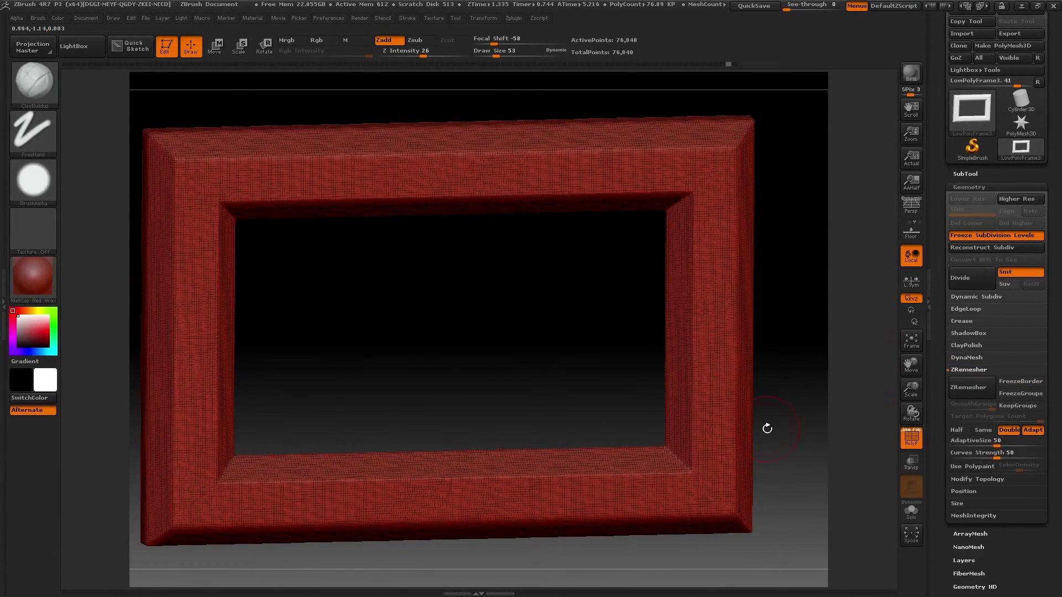
pyautogui.click(1008, 434)
pyautogui.click(1008, 431)
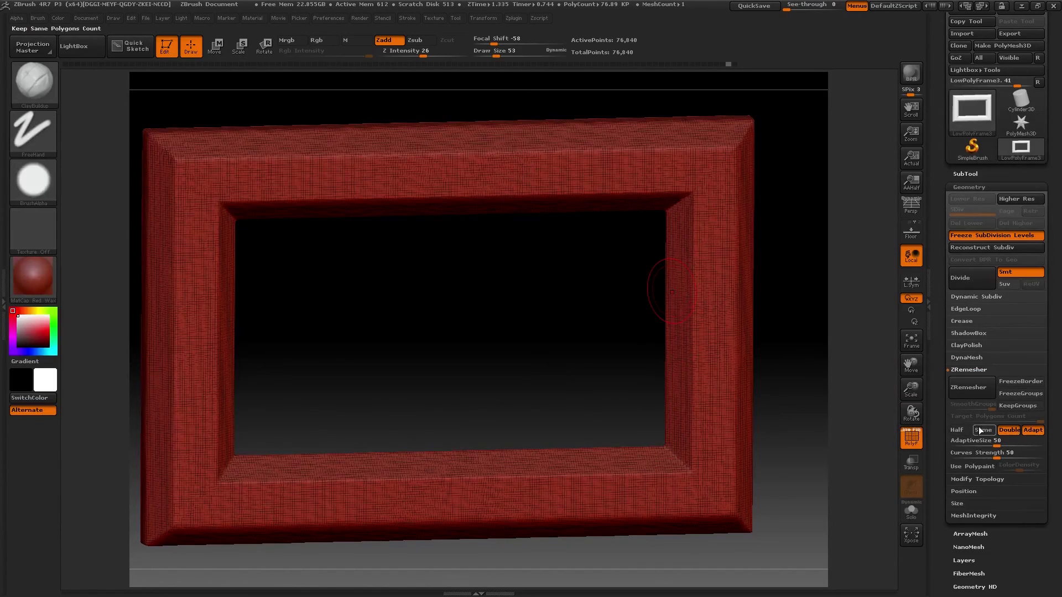
pyautogui.click(968, 389)
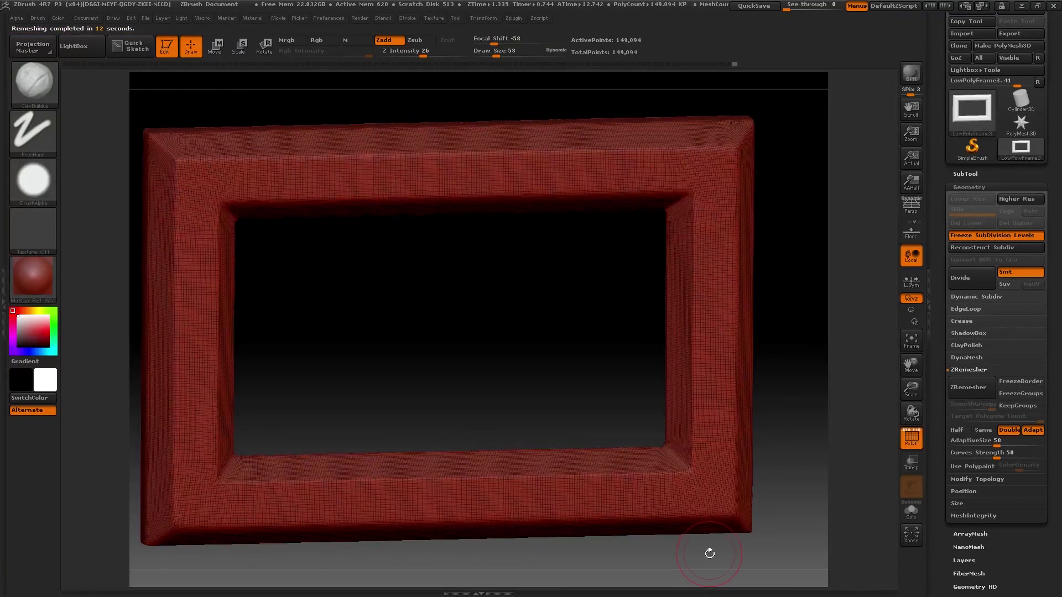
# Snap the remeshed frame to front view, turn off PolyF, and undo two test braided strokes.
pyautogui.moveTo(776, 388); pyautogui.dragTo(775, 395)
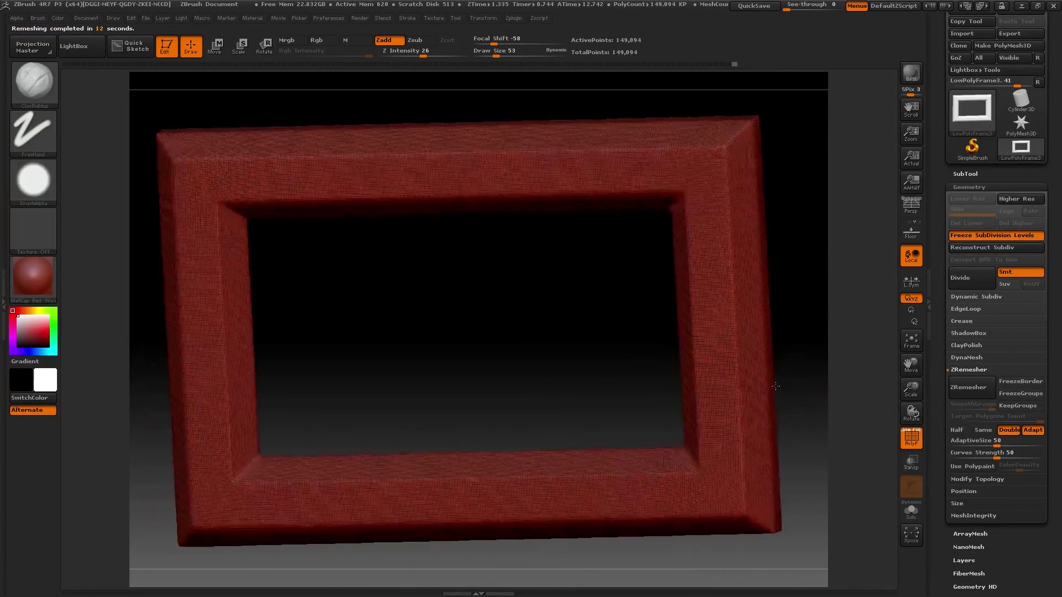
pyautogui.keyDown('shift'); pyautogui.moveTo(775, 386); pyautogui.dragTo(777, 375); pyautogui.keyUp('shift')
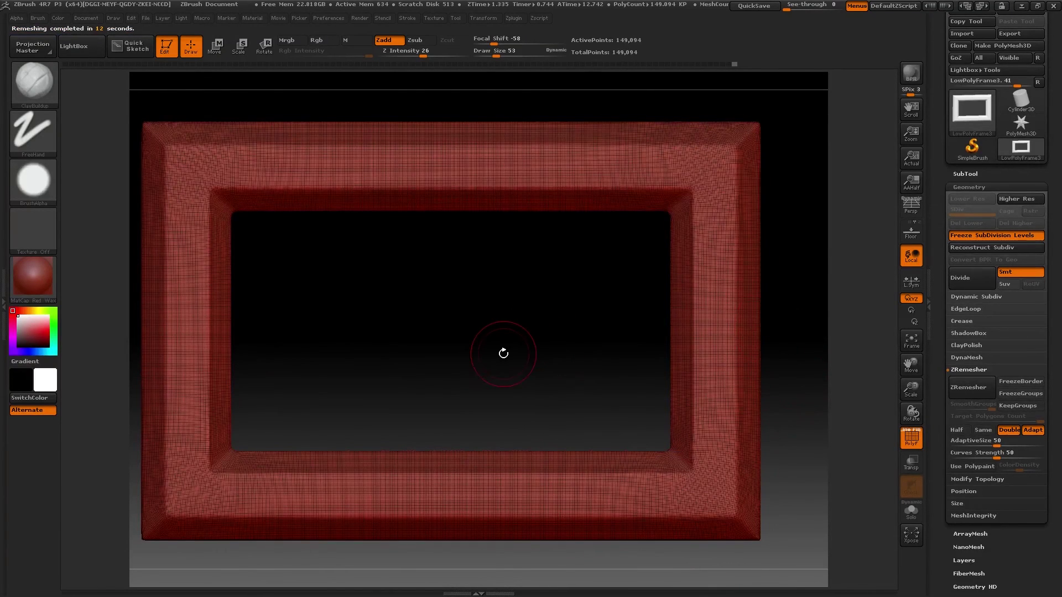
pyautogui.keyDown('alt'); pyautogui.moveTo(495, 351); pyautogui.dragTo(532, 349); pyautogui.keyUp('alt')
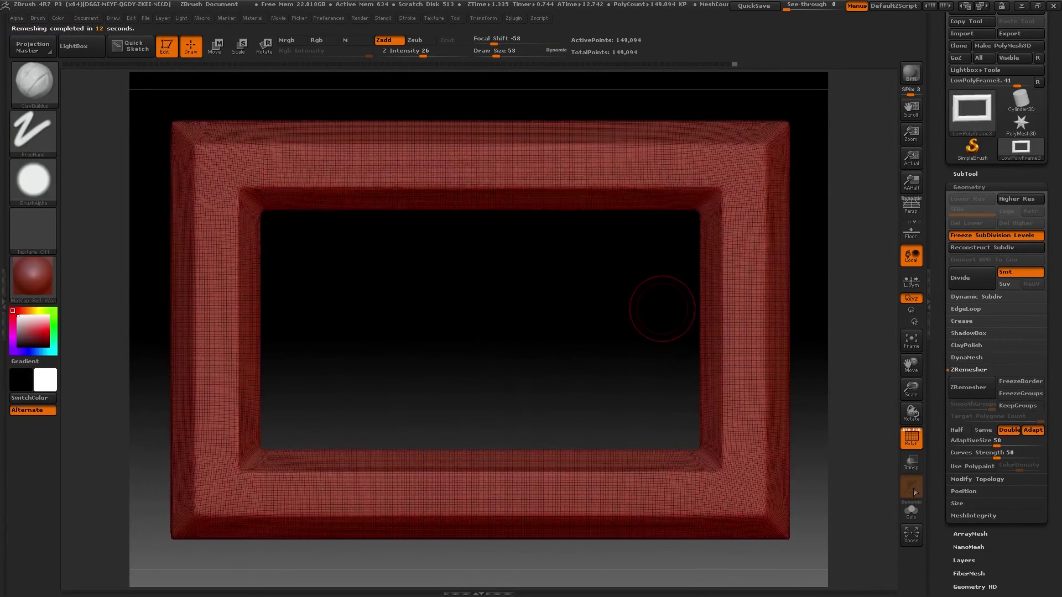
pyautogui.click(911, 437)
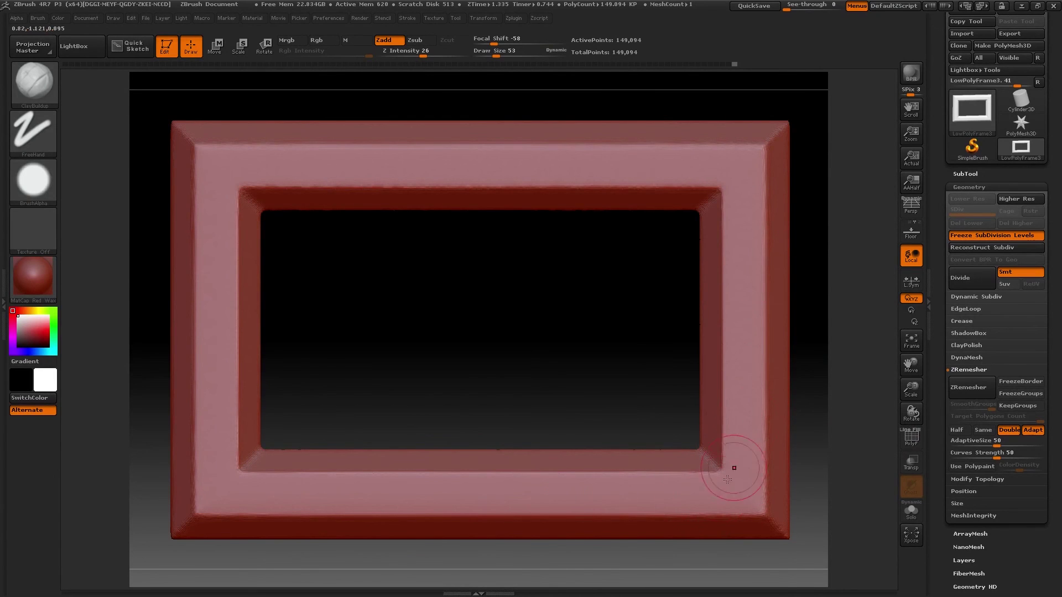
pyautogui.moveTo(745, 205); pyautogui.dragTo(728, 469)
pyautogui.moveTo(213, 201)
pyautogui.mouseDown()
pyautogui.moveTo(230, 313)
pyautogui.moveTo(224, 477)
pyautogui.mouseUp()
pyautogui.hotkey('ctrl', 'z')
pyautogui.hotkey('ctrl', 'z')
# Bring the frame's Y Position to 0 in Geometry > Position and fit it in view.
pyautogui.click(976, 491)
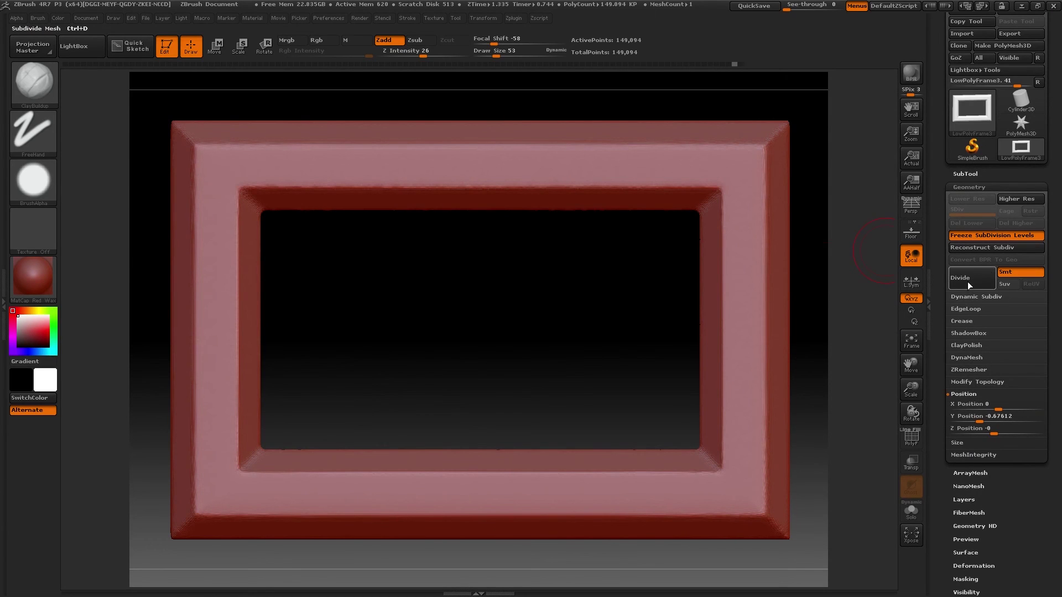
pyautogui.click(979, 421)
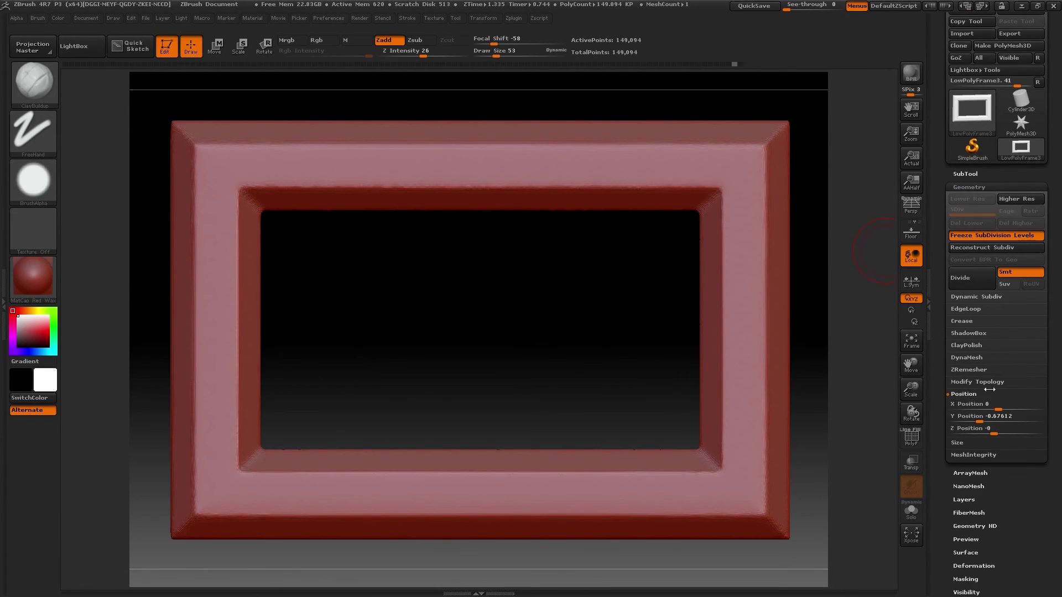
pyautogui.click(1022, 423)
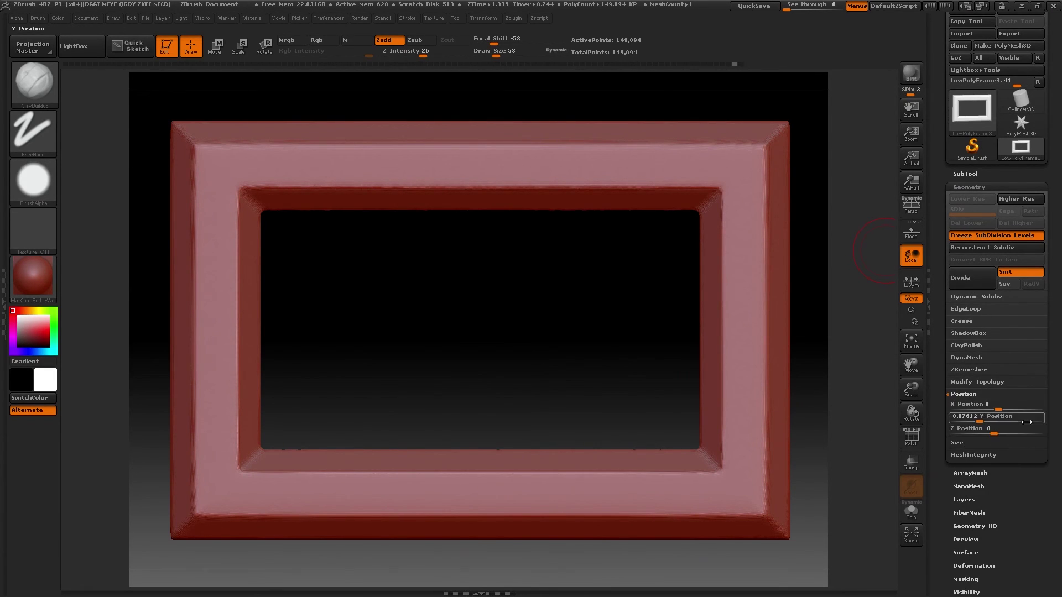
pyautogui.click(1007, 431)
pyautogui.click(998, 420)
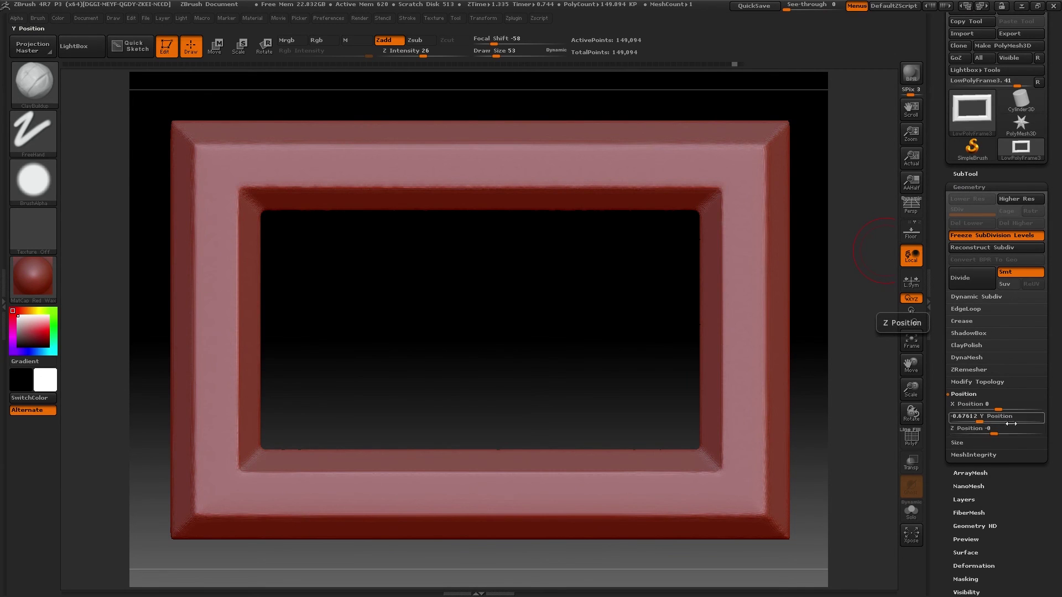
pyautogui.moveTo(1007, 417)
pyautogui.mouseDown()
pyautogui.moveTo(1018, 418)
pyautogui.moveTo(1004, 410)
pyautogui.mouseUp()
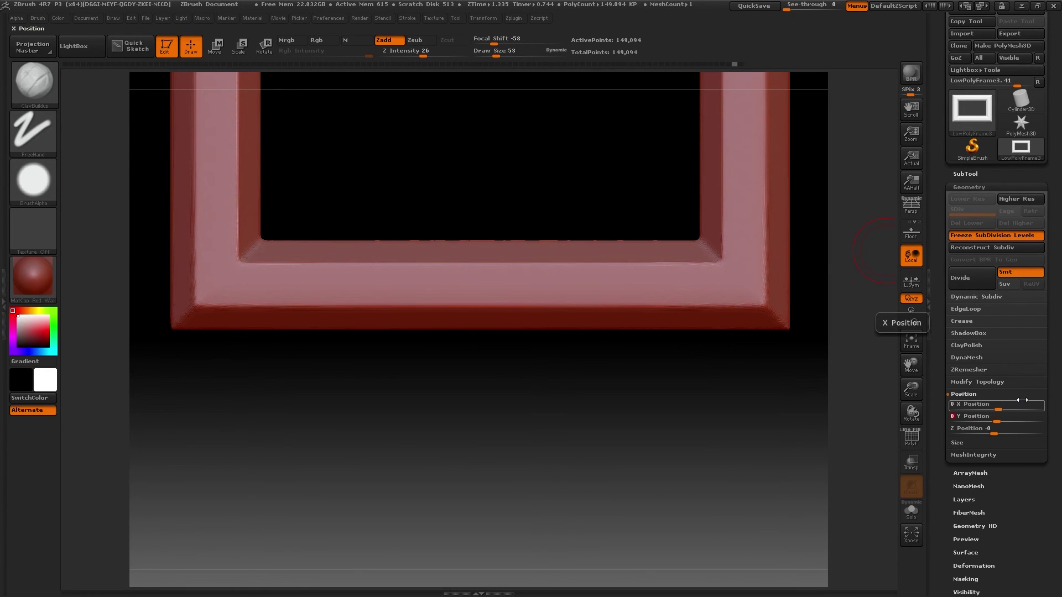
pyautogui.press('f')
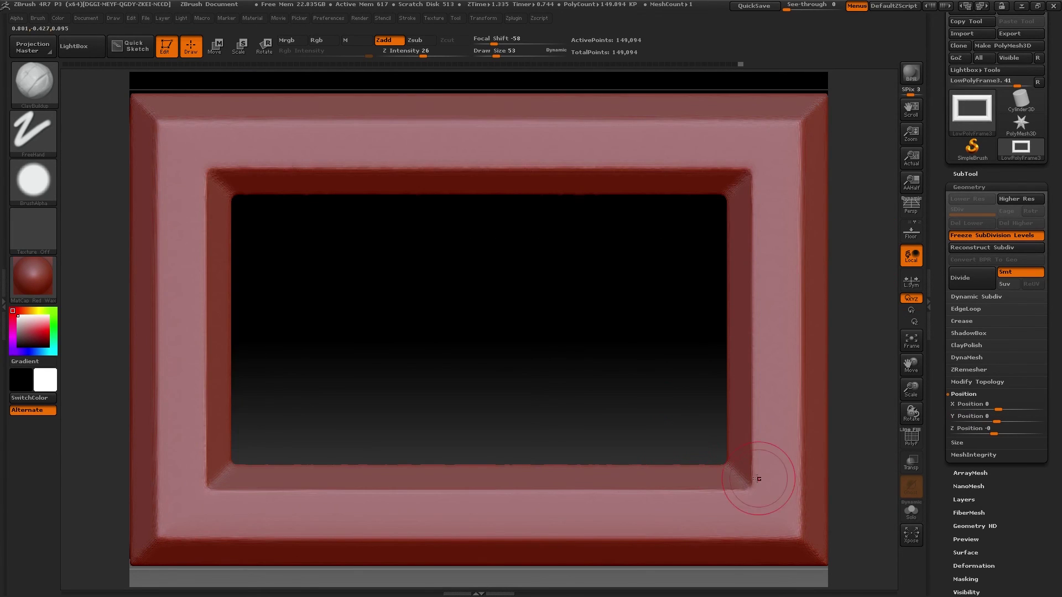
pyautogui.moveTo(620, 366); pyautogui.dragTo(597, 336)
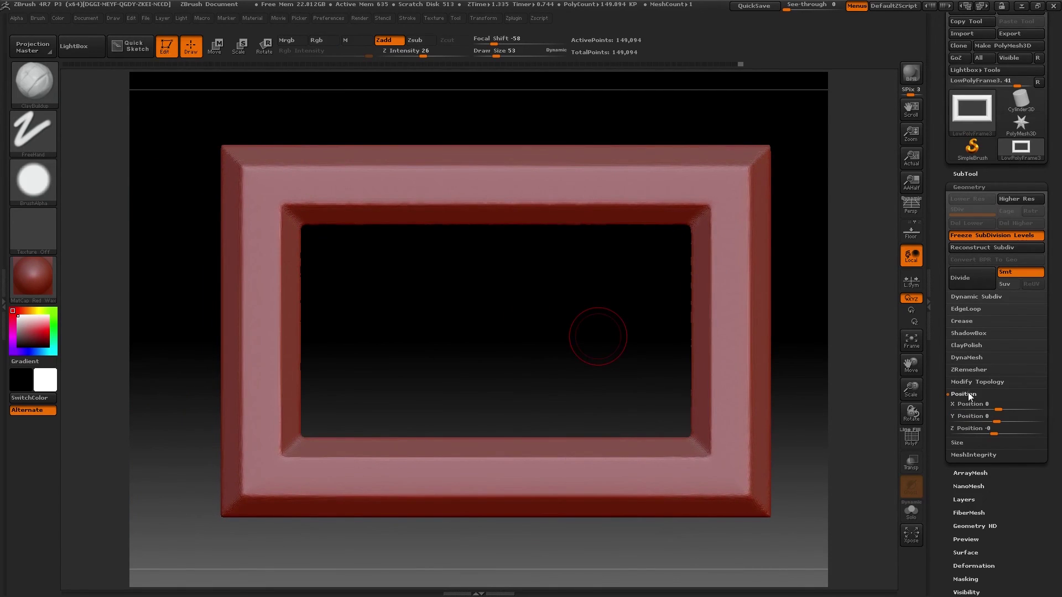
# Set Z Position to 0 and refit the whole frame in the canvas.
pyautogui.moveTo(972, 435); pyautogui.dragTo(972, 442)
pyautogui.write('0')
pyautogui.press('Return')
pyautogui.press('f')
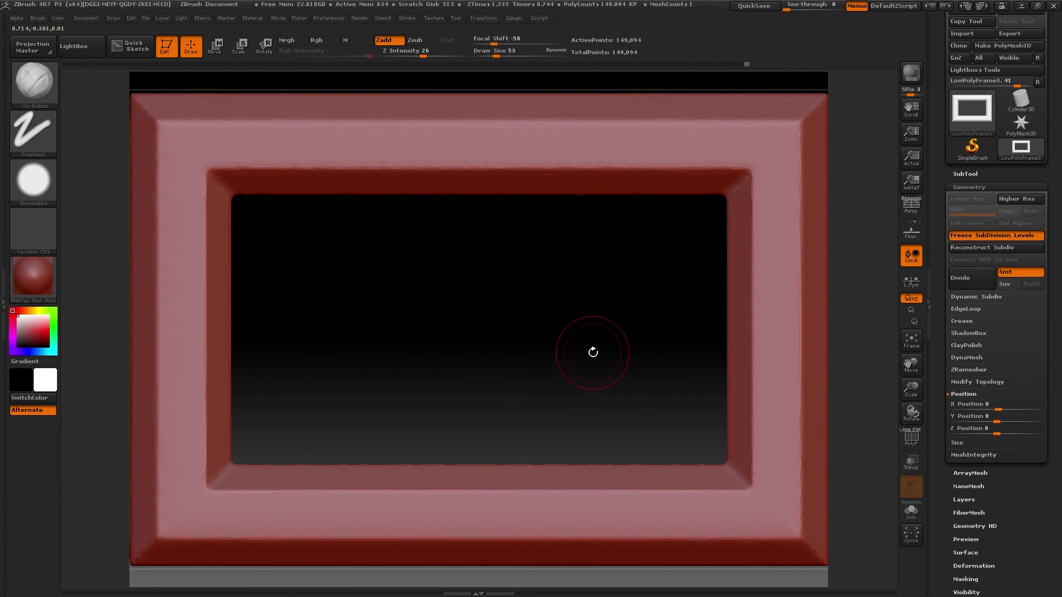
pyautogui.press('f')
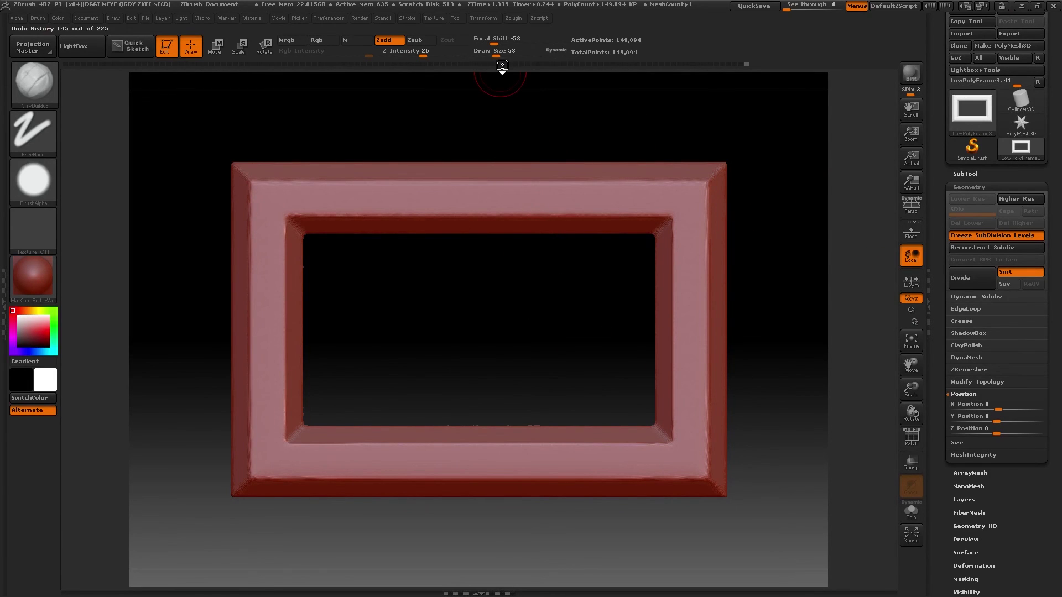
# Turn on symmetry so each ClayBuildup stroke mirrors to four matching spots on the frame.
pyautogui.click(483, 18)
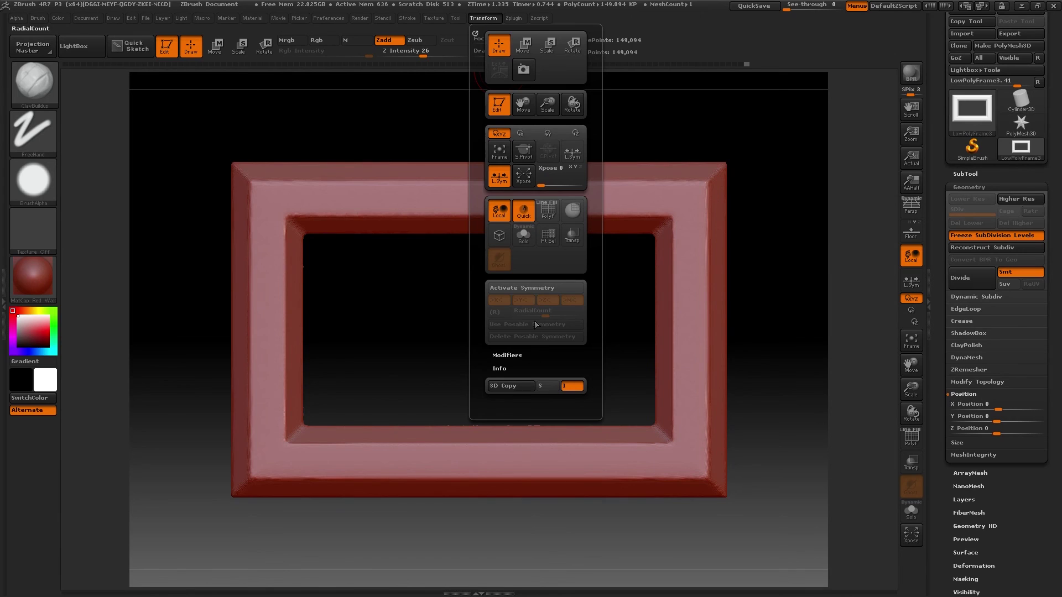
pyautogui.click(543, 288)
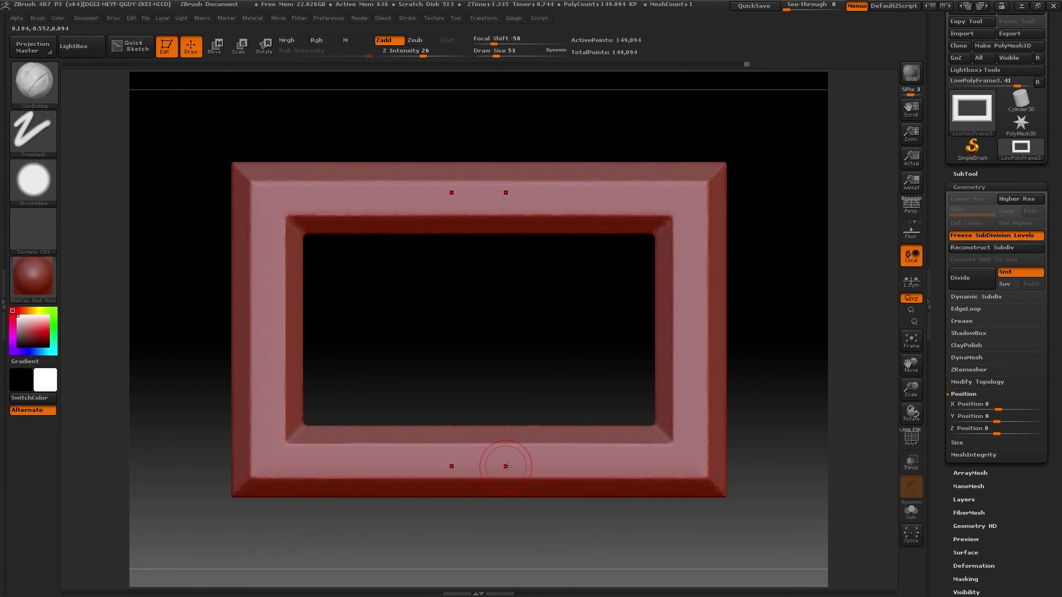
# Try braided rope strokes up the right bar and along the bottom bar, then undo them.
pyautogui.moveTo(677, 457)
pyautogui.mouseDown()
pyautogui.moveTo(690, 405)
pyautogui.moveTo(688, 329)
pyautogui.mouseUp()
pyautogui.moveTo(687, 453)
pyautogui.mouseDown()
pyautogui.moveTo(586, 467)
pyautogui.moveTo(473, 459)
pyautogui.mouseUp()
pyautogui.hotkey('ctrl', 'z')
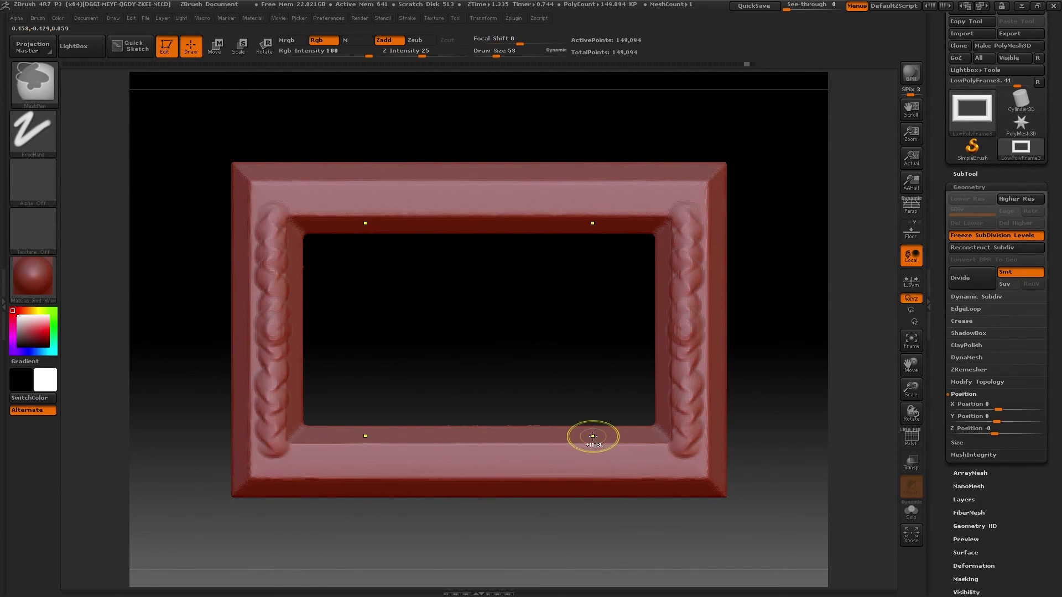
pyautogui.hotkey('ctrl', 'z')
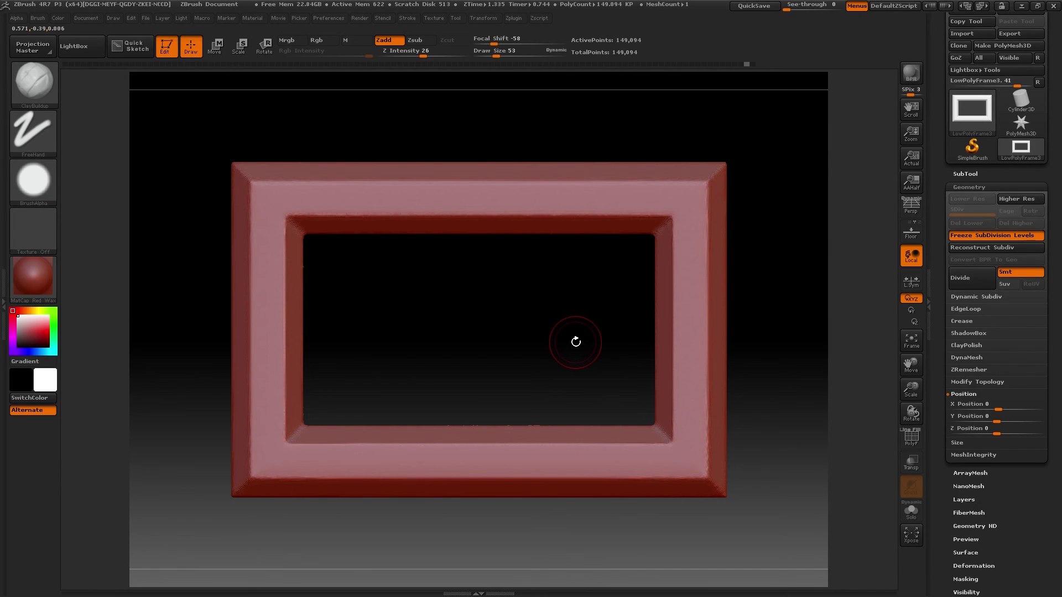
# At Draw Size 24, sculpt finger-like ridges on the bottom bar and wavy ridges down the right bar.
pyautogui.press('s')
pyautogui.click(569, 344)
pyautogui.moveTo(677, 446)
pyautogui.mouseDown()
pyautogui.moveTo(687, 469)
pyautogui.moveTo(666, 450)
pyautogui.moveTo(664, 468)
pyautogui.moveTo(636, 476)
pyautogui.moveTo(591, 468)
pyautogui.moveTo(558, 445)
pyautogui.moveTo(525, 482)
pyautogui.moveTo(518, 459)
pyautogui.moveTo(496, 468)
pyautogui.moveTo(474, 465)
pyautogui.mouseUp()
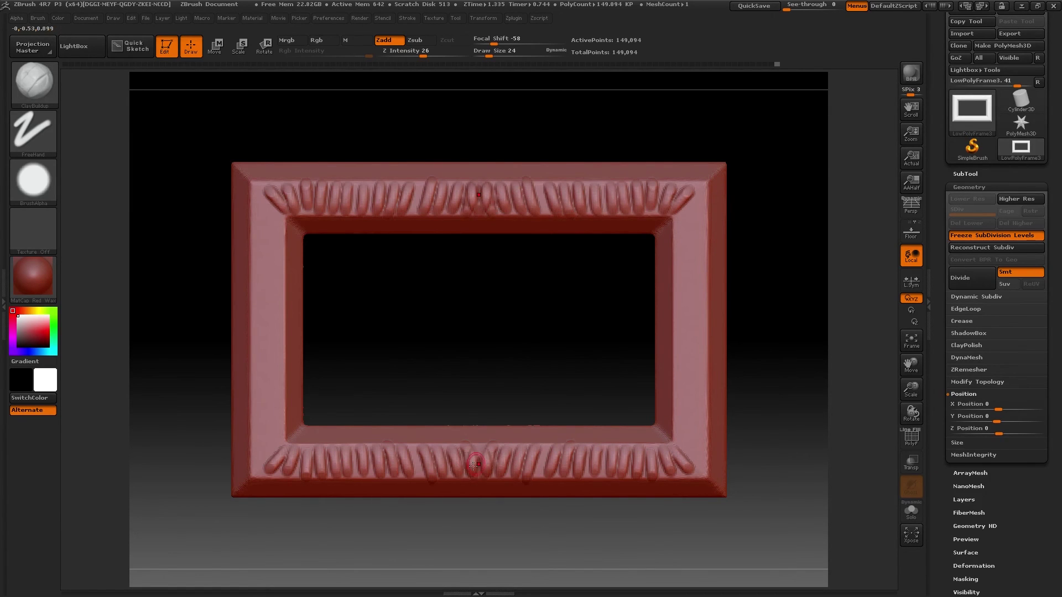
pyautogui.moveTo(694, 220); pyautogui.dragTo(685, 332)
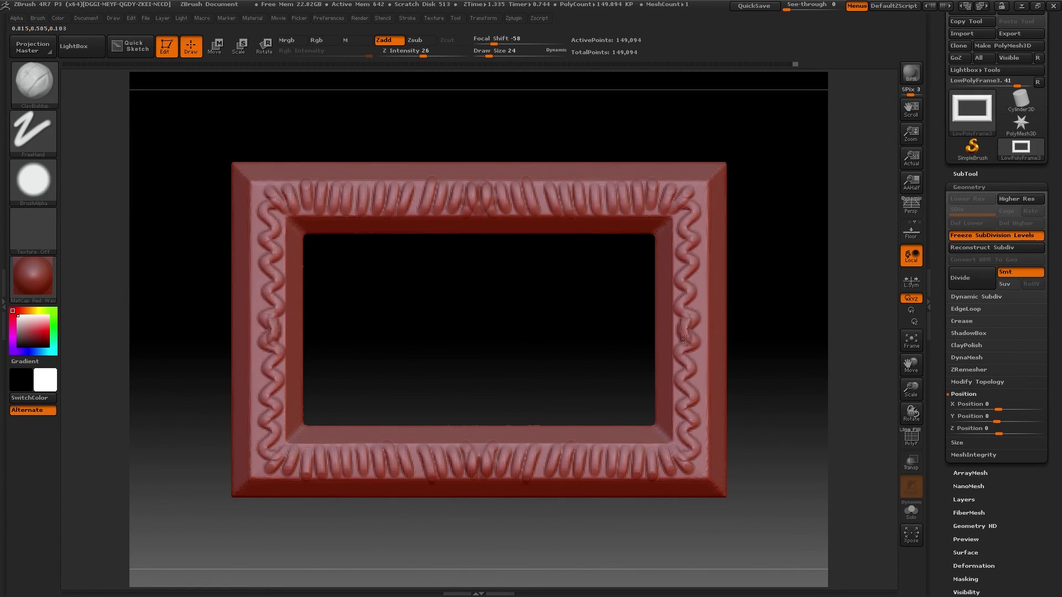
pyautogui.moveTo(745, 407)
pyautogui.mouseDown()
pyautogui.moveTo(752, 420)
pyautogui.moveTo(764, 387)
pyautogui.moveTo(735, 400)
pyautogui.mouseUp()
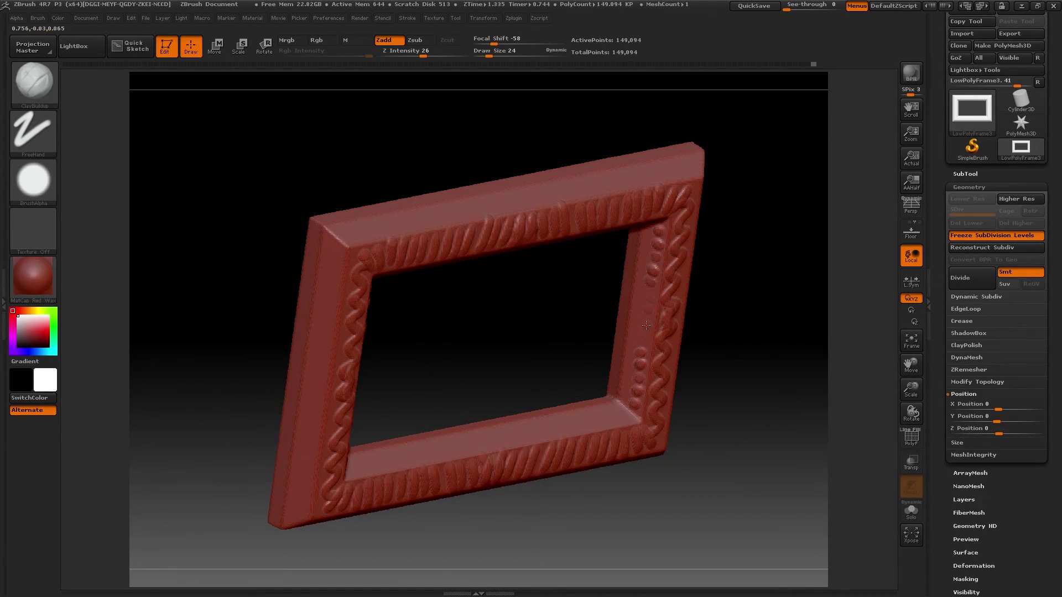
# Dab a row of clay bumps along the lower inner bar.
pyautogui.moveTo(714, 425); pyautogui.dragTo(692, 432)
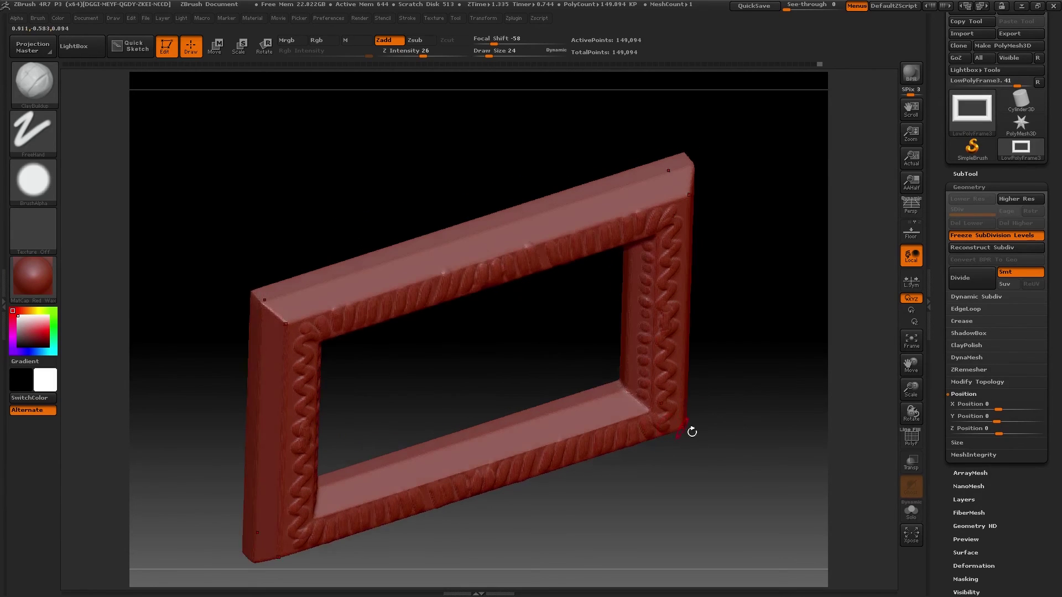
pyautogui.click(586, 424)
pyautogui.click(568, 430)
pyautogui.click(522, 446)
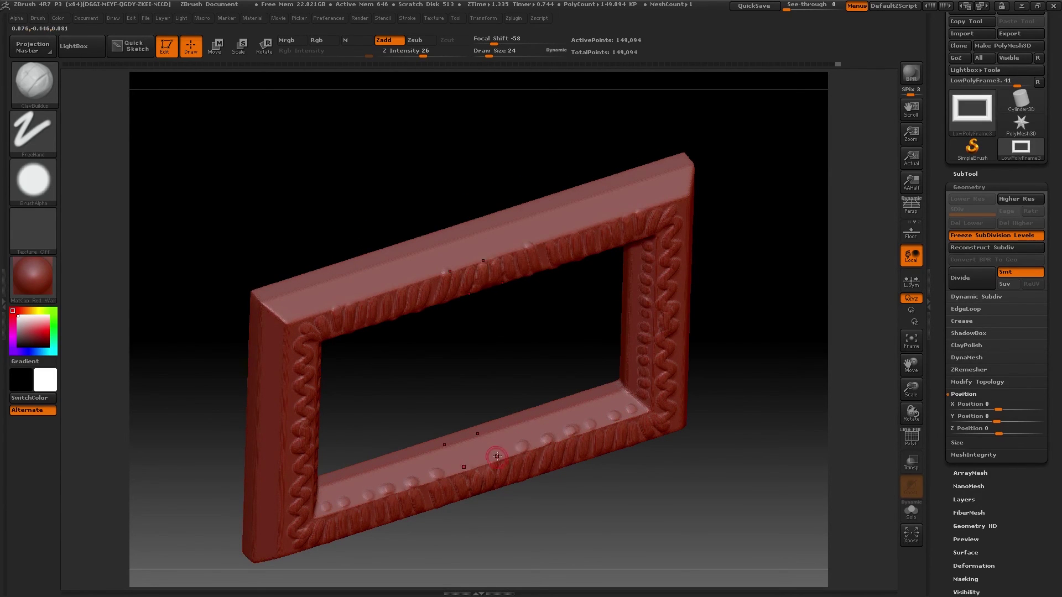
pyautogui.click(484, 455)
# Paint swirling clay along the upper-left bar and across the top bar.
pyautogui.moveTo(699, 396); pyautogui.dragTo(625, 242)
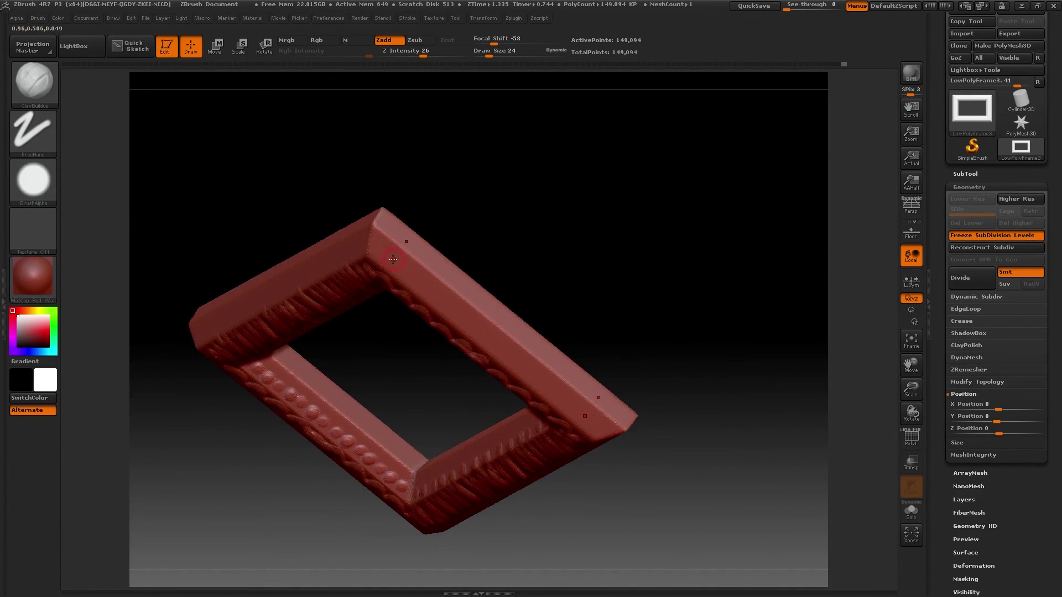
pyautogui.moveTo(393, 259); pyautogui.dragTo(421, 289)
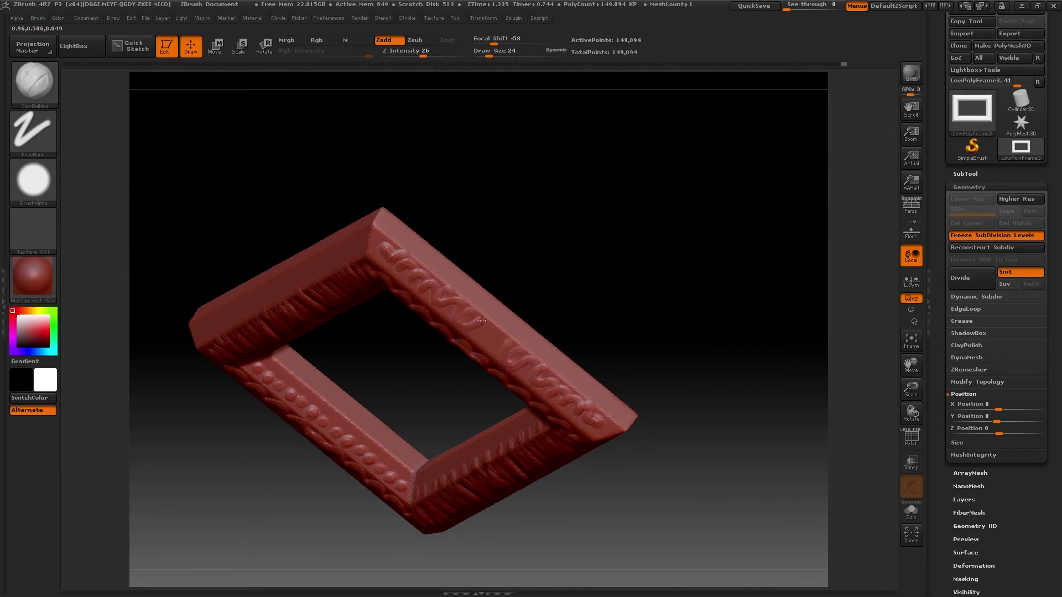
pyautogui.moveTo(545, 273); pyautogui.dragTo(754, 314)
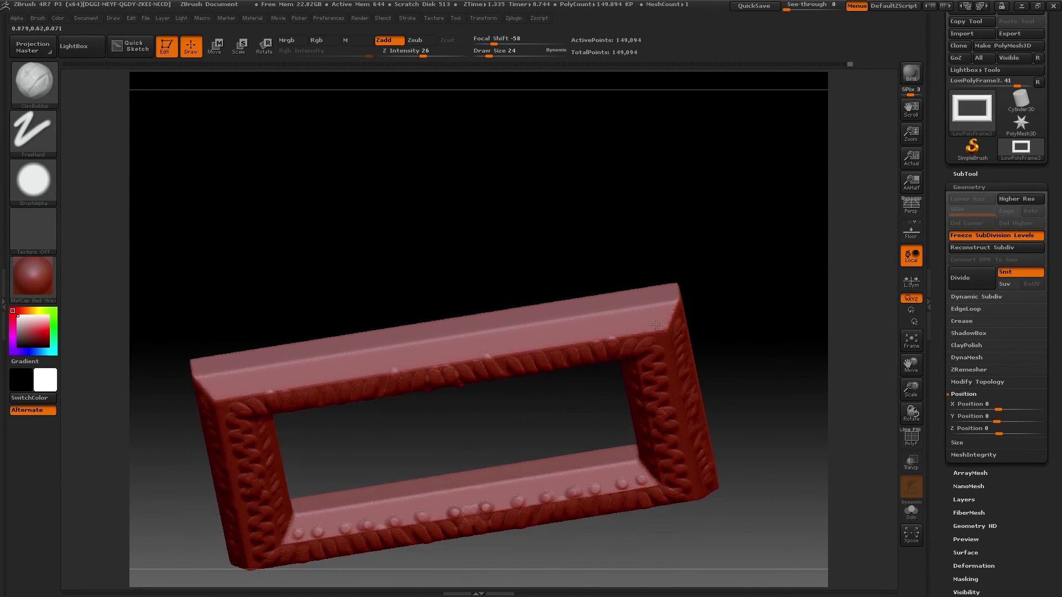
pyautogui.moveTo(656, 325)
pyautogui.mouseDown()
pyautogui.moveTo(632, 330)
pyautogui.moveTo(590, 334)
pyautogui.moveTo(573, 322)
pyautogui.moveTo(532, 333)
pyautogui.moveTo(519, 351)
pyautogui.moveTo(478, 342)
pyautogui.moveTo(440, 353)
pyautogui.mouseUp()
pyautogui.moveTo(706, 285)
pyautogui.mouseDown()
pyautogui.moveTo(701, 231)
pyautogui.moveTo(709, 327)
pyautogui.moveTo(732, 260)
pyautogui.moveTo(688, 236)
pyautogui.mouseUp()
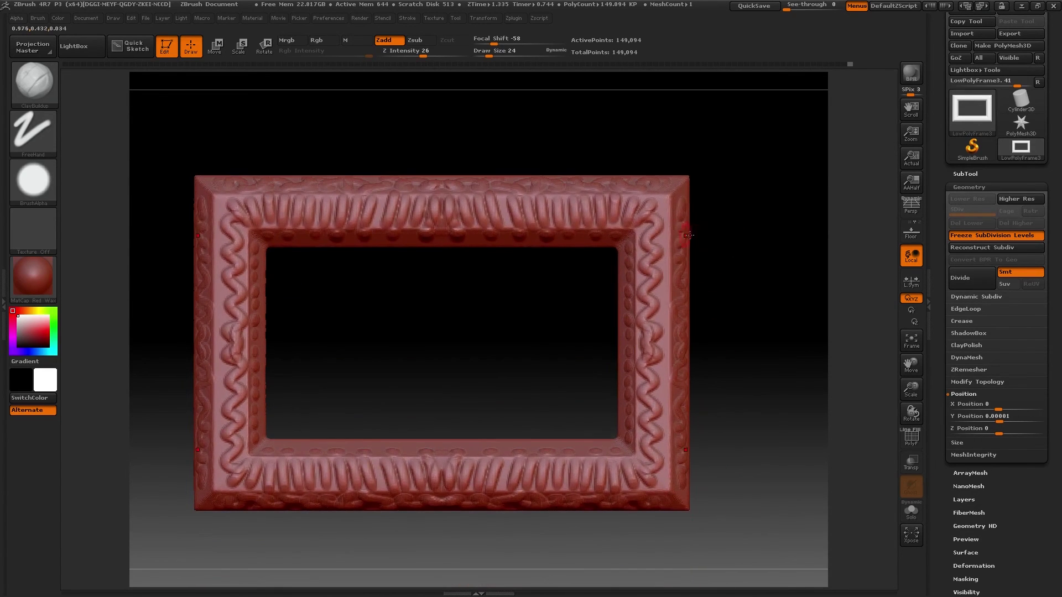
# Dab a line of clay blobs down the right bar to the bottom-right corner.
pyautogui.click(664, 237)
pyautogui.click(663, 449)
pyautogui.click(665, 421)
pyautogui.click(664, 261)
pyautogui.click(663, 394)
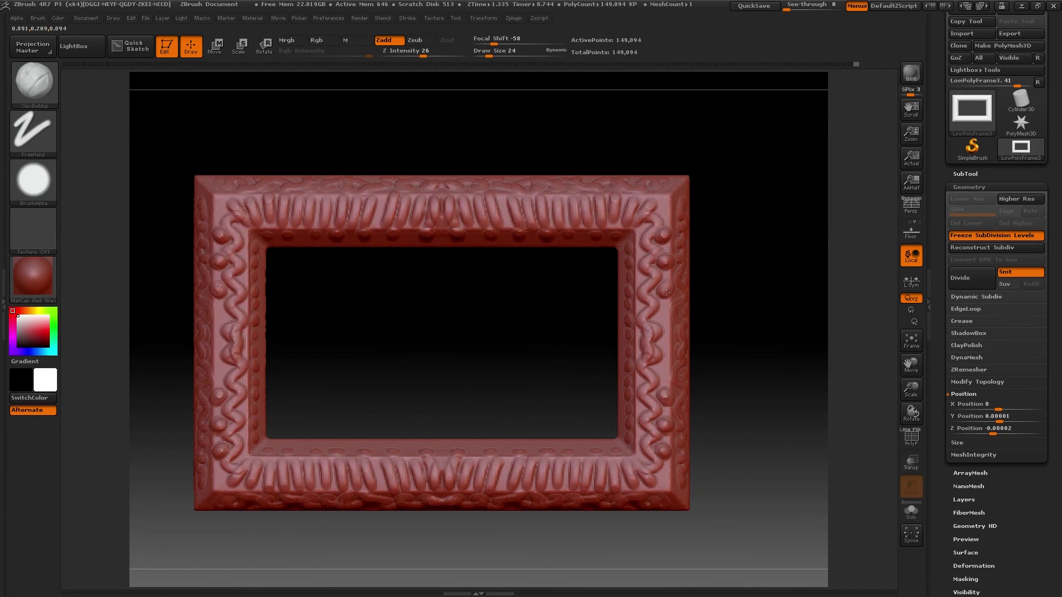
pyautogui.click(664, 310)
pyautogui.click(665, 343)
pyautogui.click(662, 201)
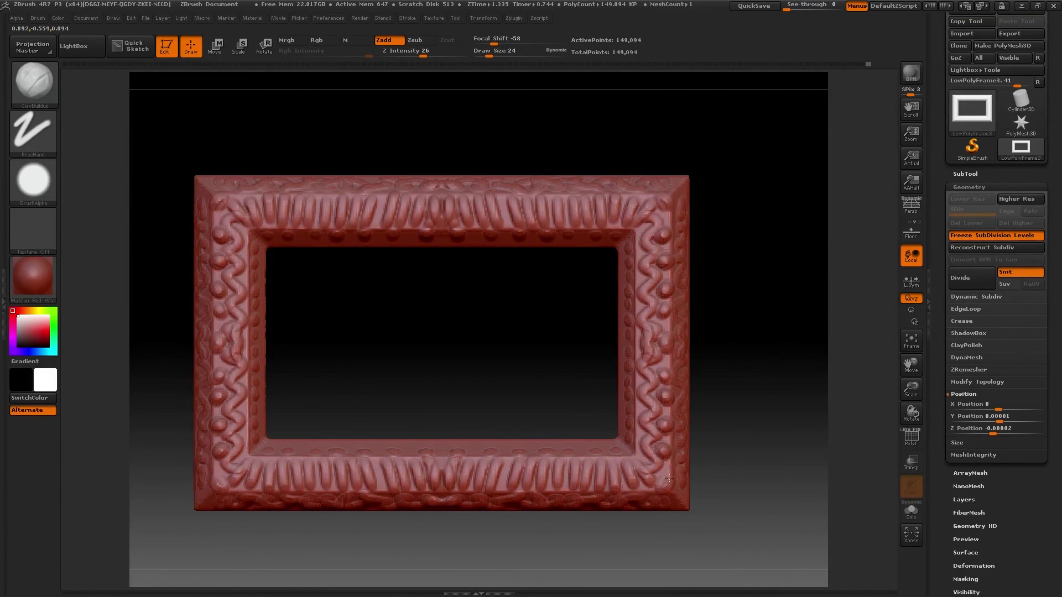
pyautogui.click(666, 481)
# Export the sculpted frame through Tool > Export, naming the file HighPolyFramezbrush.
pyautogui.moveTo(716, 455)
pyautogui.mouseDown()
pyautogui.moveTo(764, 442)
pyautogui.moveTo(732, 365)
pyautogui.moveTo(778, 319)
pyautogui.mouseUp()
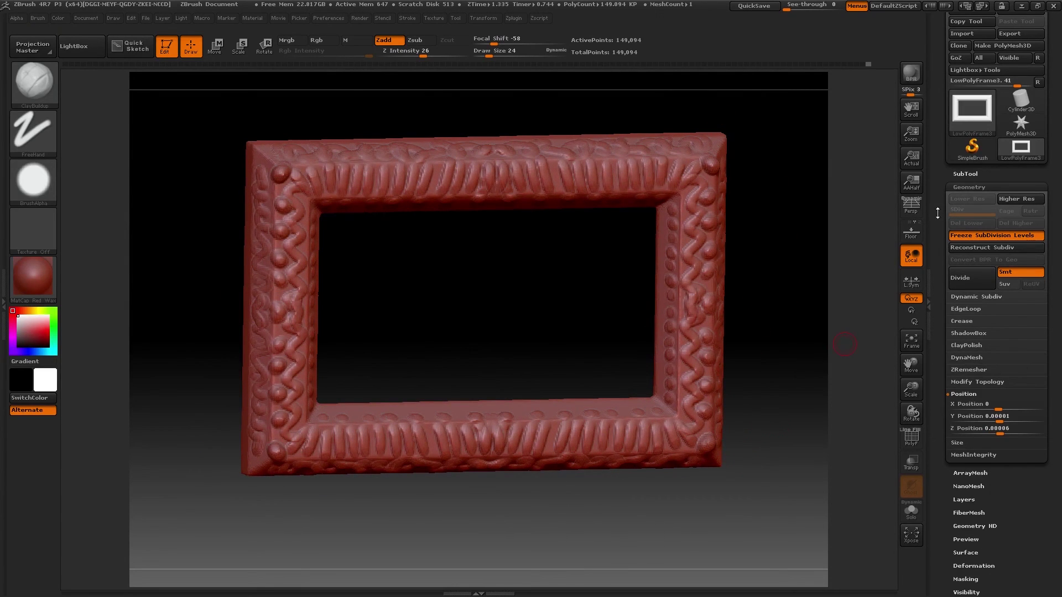
pyautogui.moveTo(937, 207); pyautogui.dragTo(941, 278)
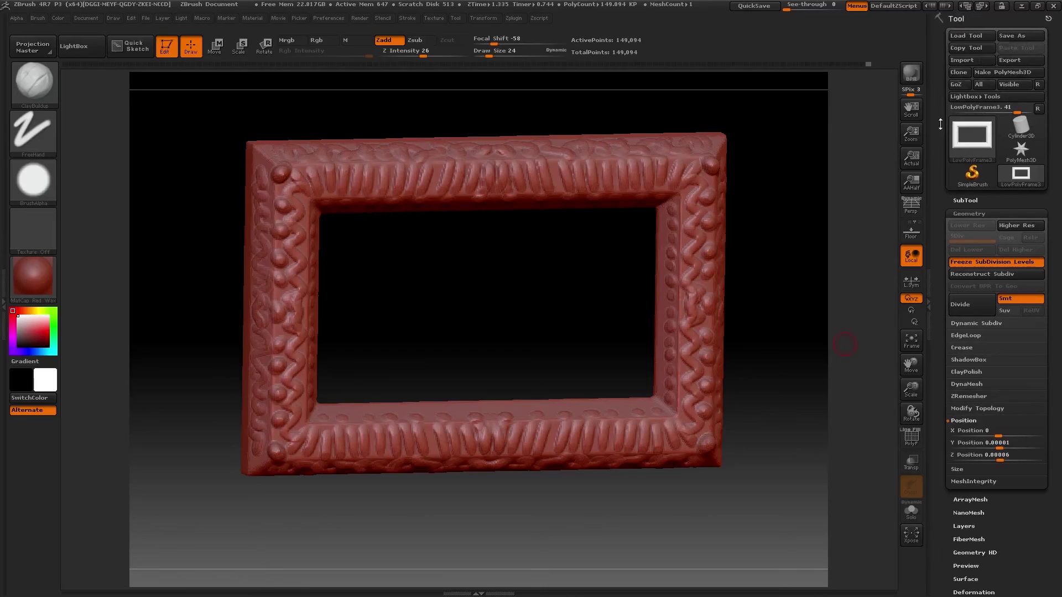
pyautogui.click(1024, 59)
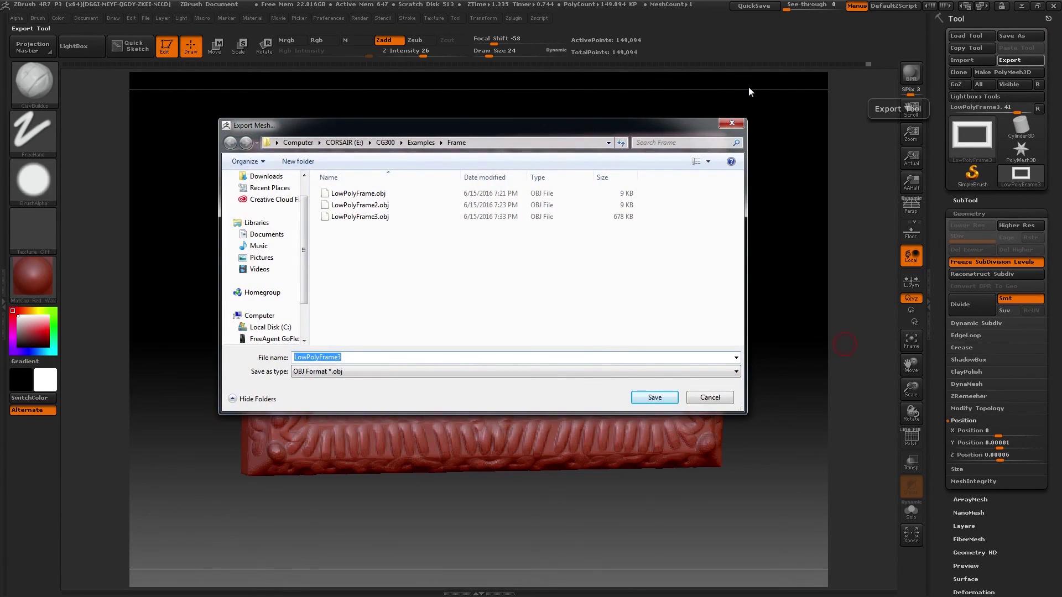
pyautogui.write('High')
# Save the ZBrush OBJ, then export the selected Maya frame as LOWESTpoolyframe.obj.
pyautogui.click(661, 398)
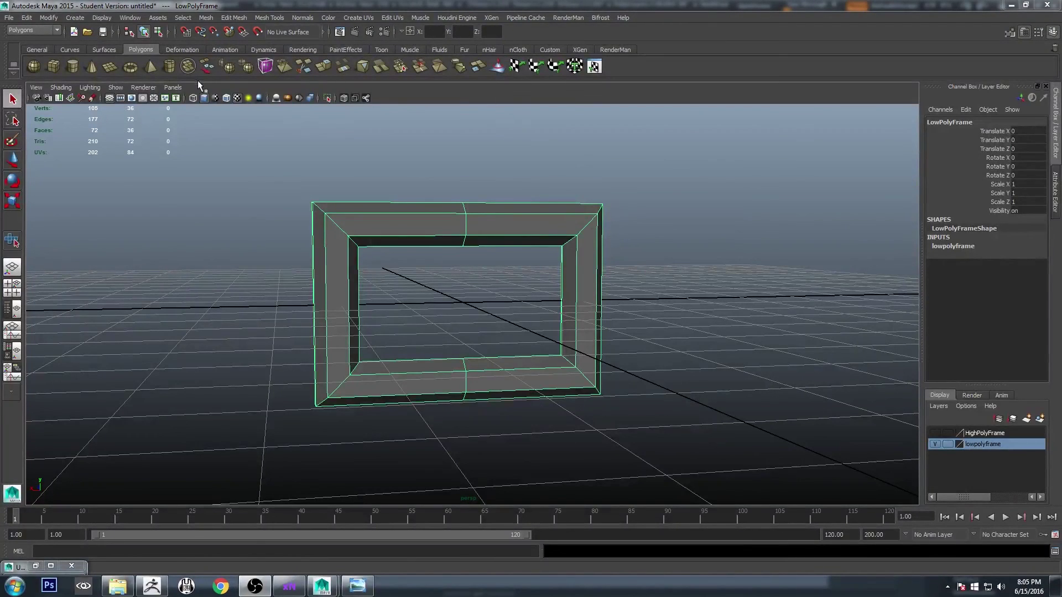
pyautogui.click(9, 18)
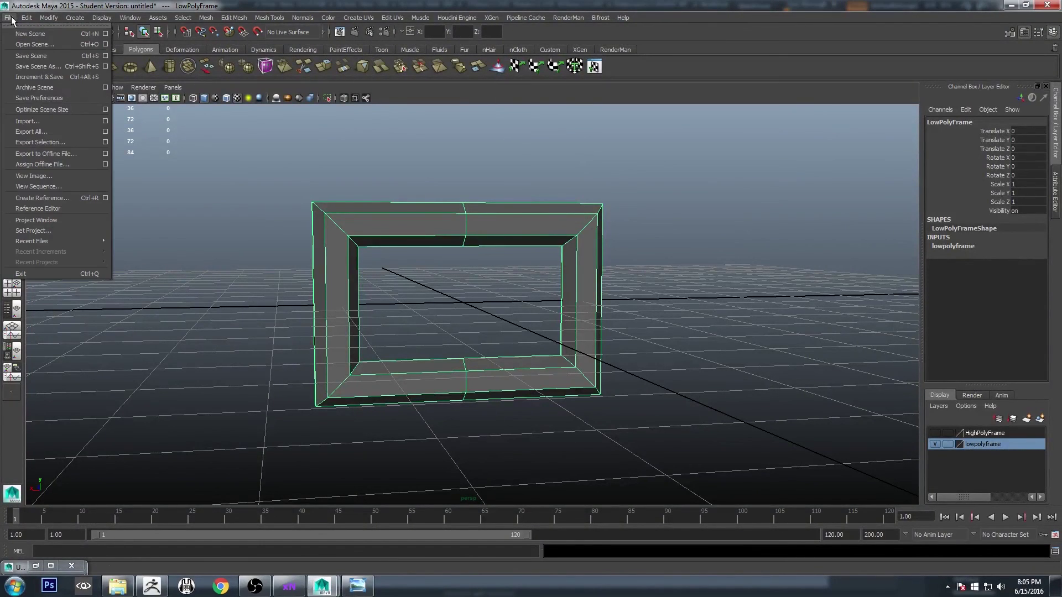
pyautogui.click(51, 142)
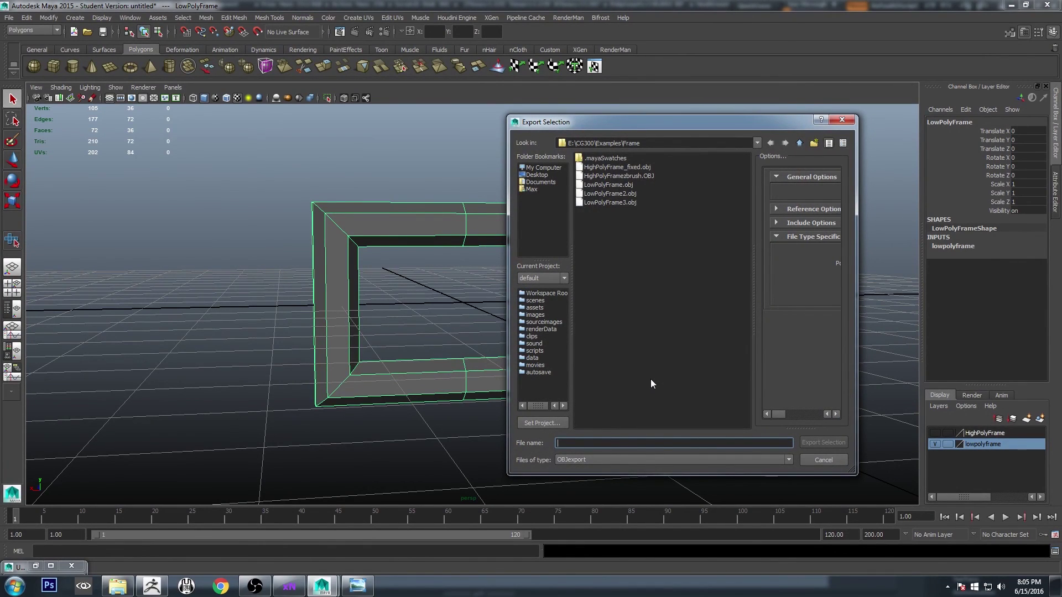
pyautogui.write('LOWES')
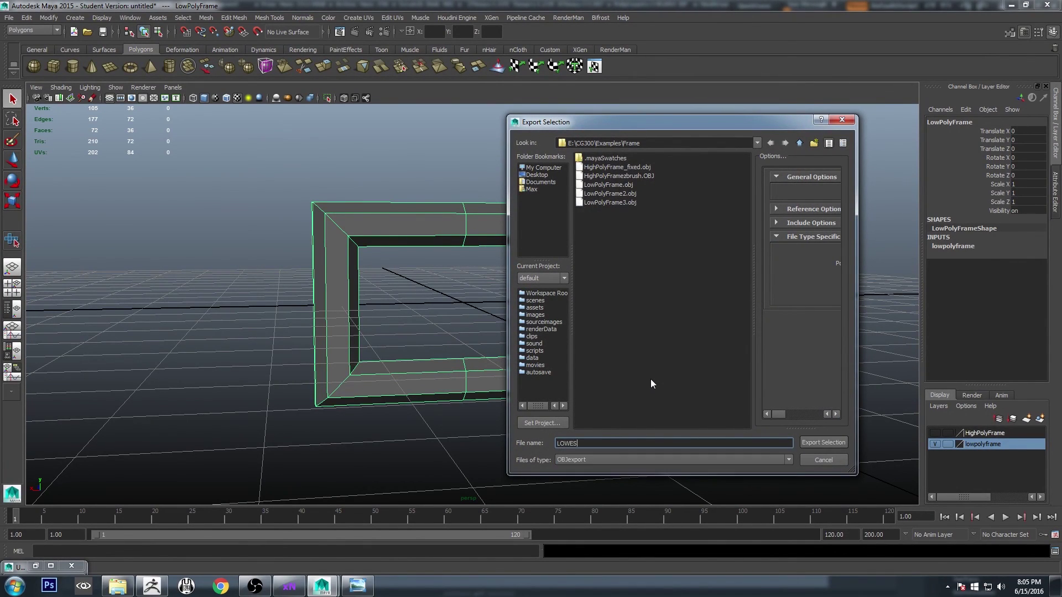
pyautogui.write('Tpoolyframe')
pyautogui.click(811, 443)
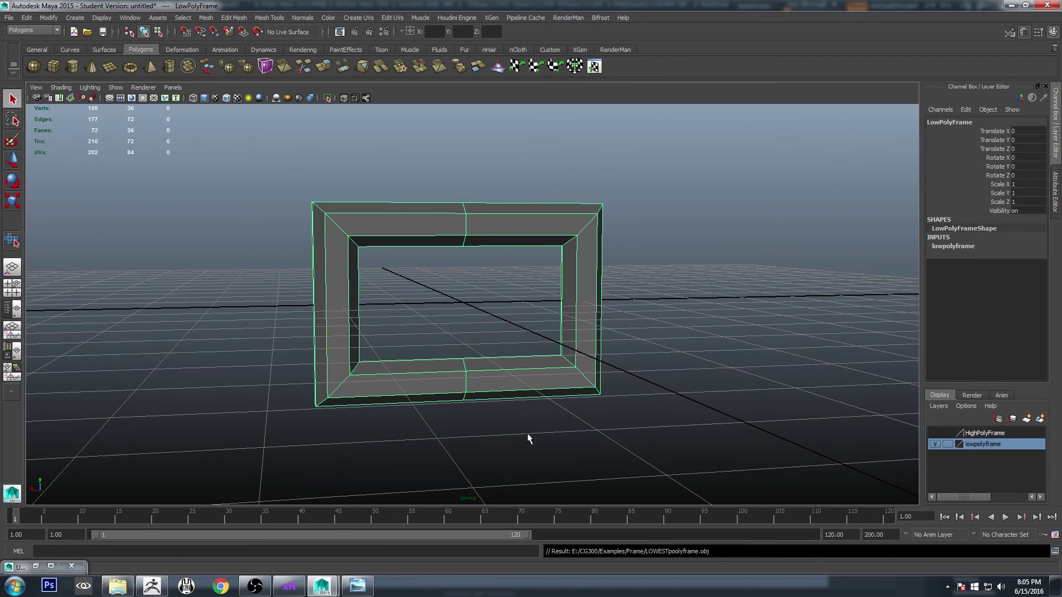
# In xNormal, remove the old high-definition mesh entry and reload HighPolyFrame_fixed.obj.
pyautogui.click(289, 586)
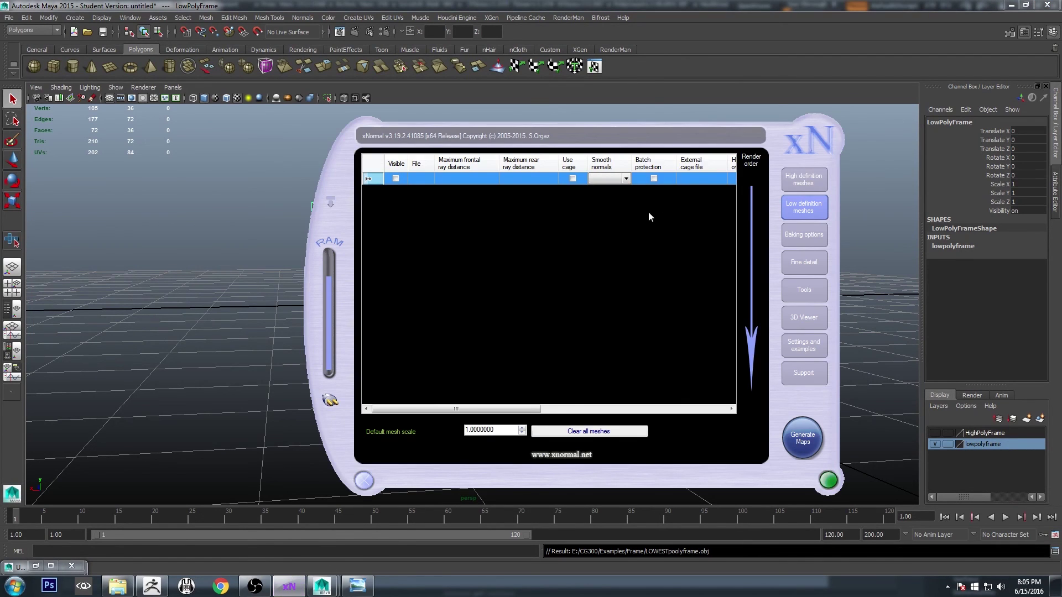
pyautogui.click(802, 180)
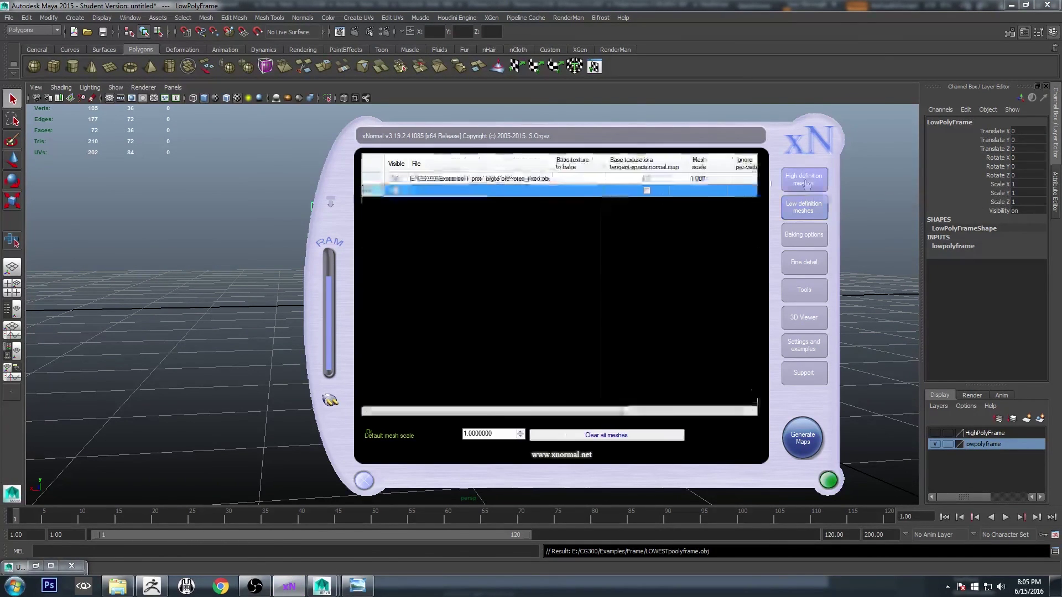
pyautogui.click(477, 180)
pyautogui.rightClick(475, 178)
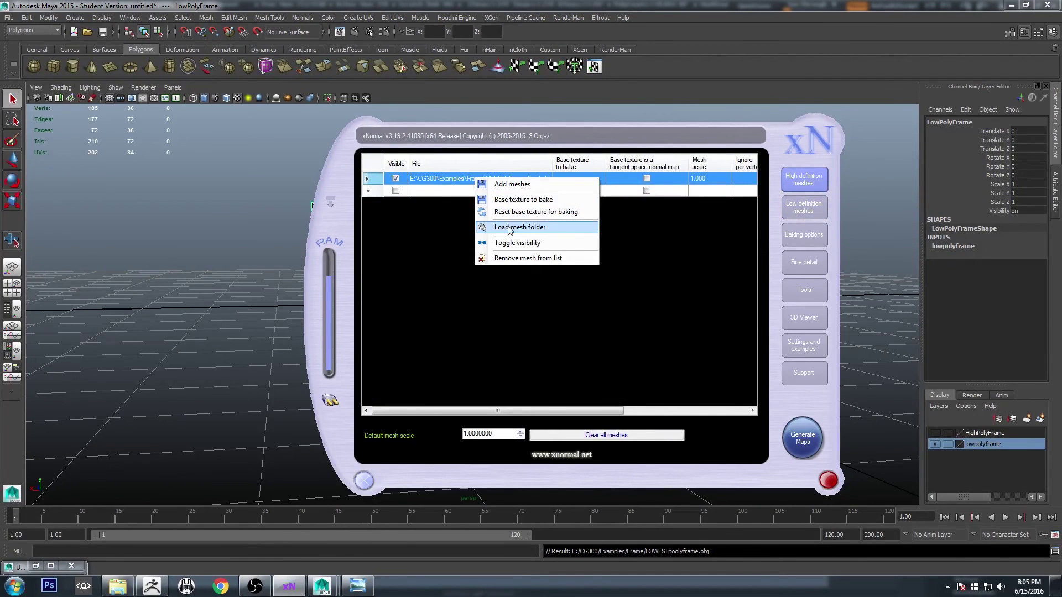
pyautogui.click(520, 259)
pyautogui.rightClick(563, 236)
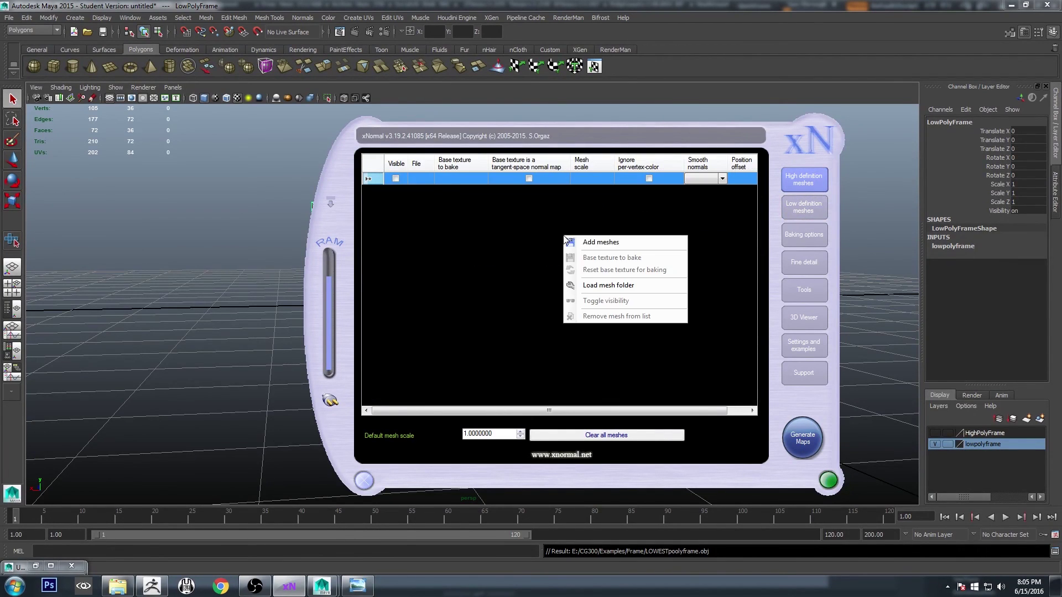
pyautogui.click(600, 243)
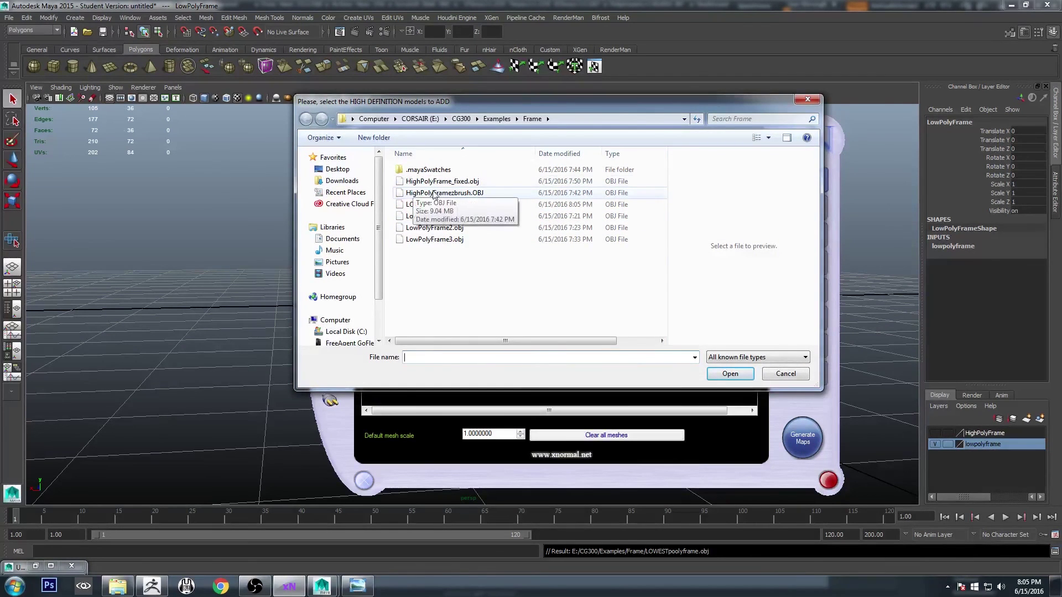
pyautogui.click(446, 185)
pyautogui.click(729, 374)
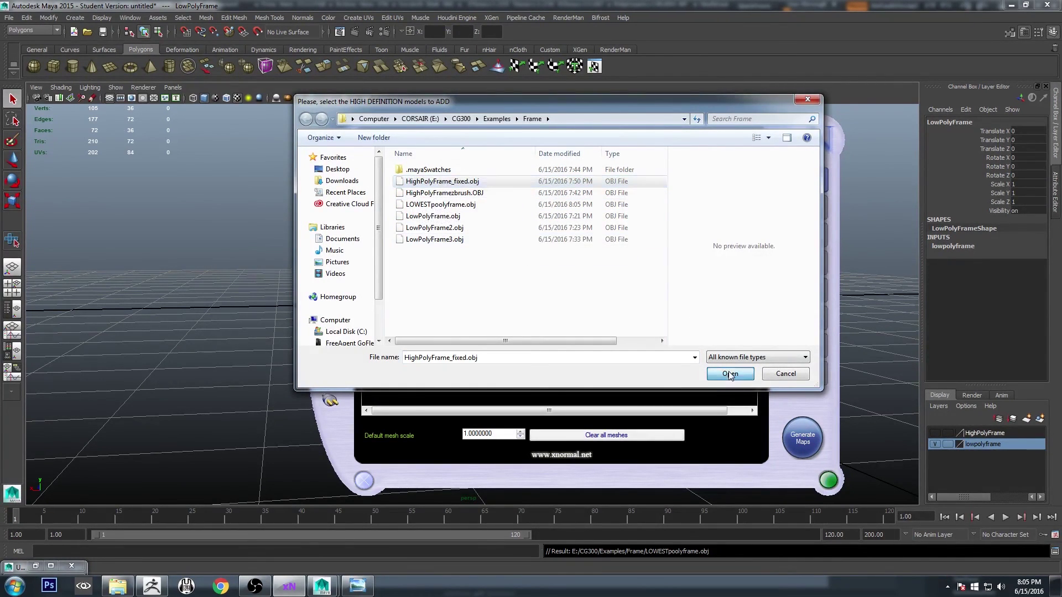
# Add LOWESTpoolyframe.obj from E:\CG300\Examples\Frame as the low-definition mesh.
pyautogui.click(808, 207)
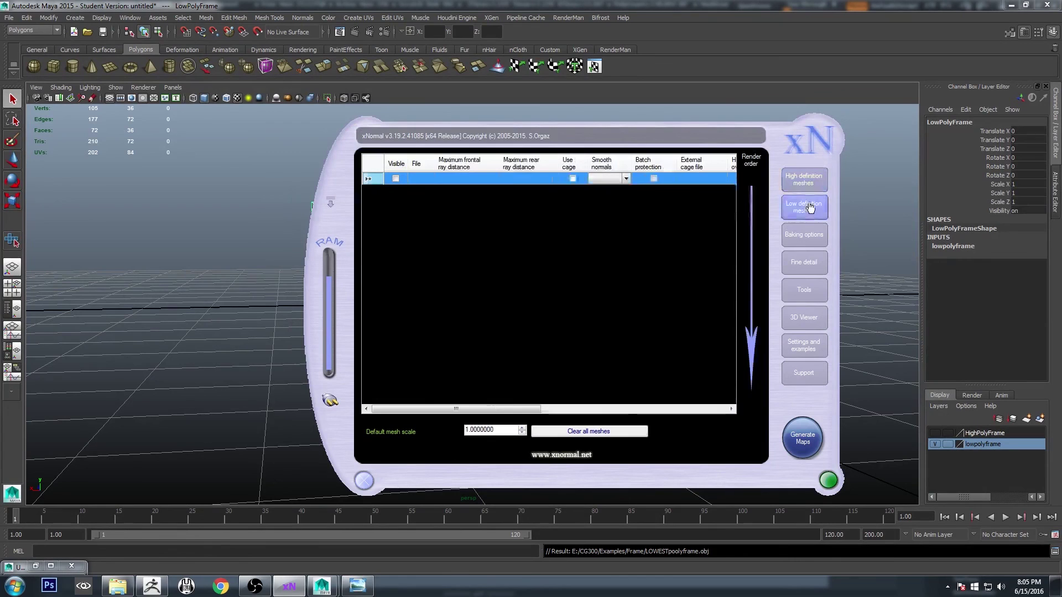
pyautogui.rightClick(536, 250)
pyautogui.click(595, 258)
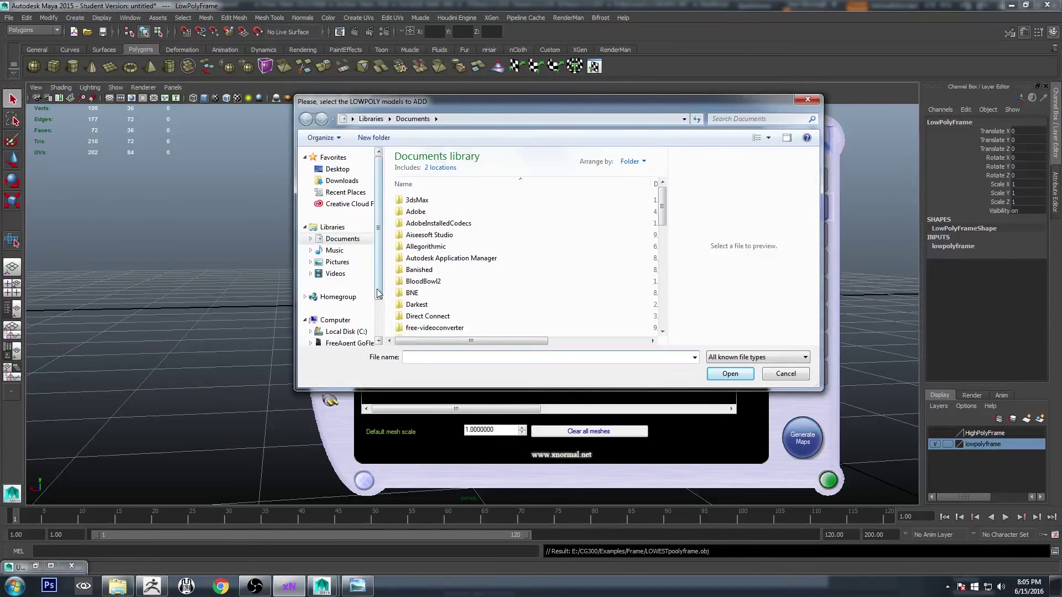
pyautogui.scroll(-2, 379, 293)
pyautogui.click(344, 315)
pyautogui.click(419, 182)
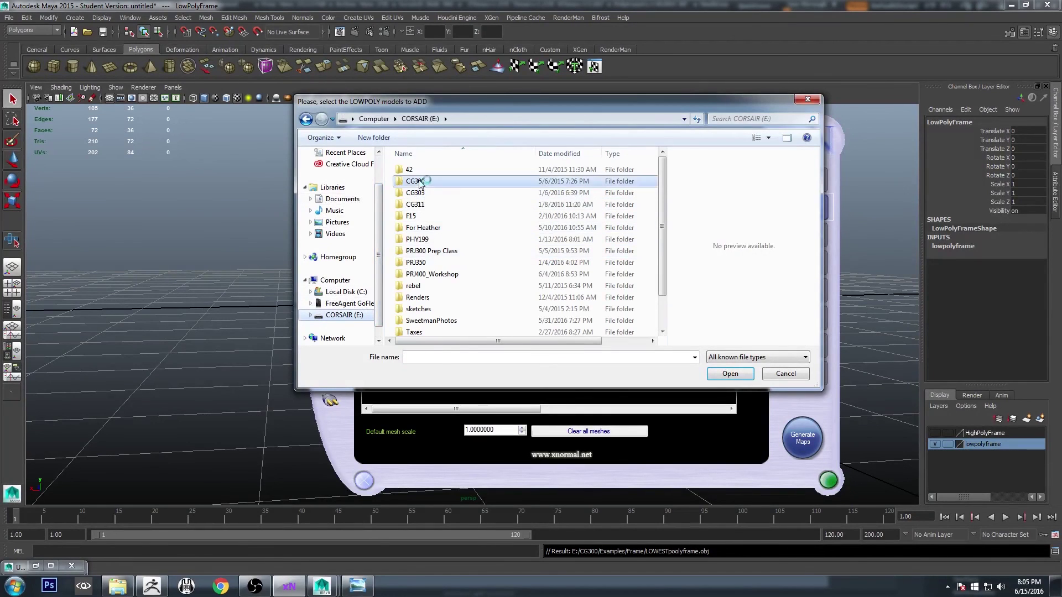
pyautogui.doubleClick(421, 181)
pyautogui.click(422, 170)
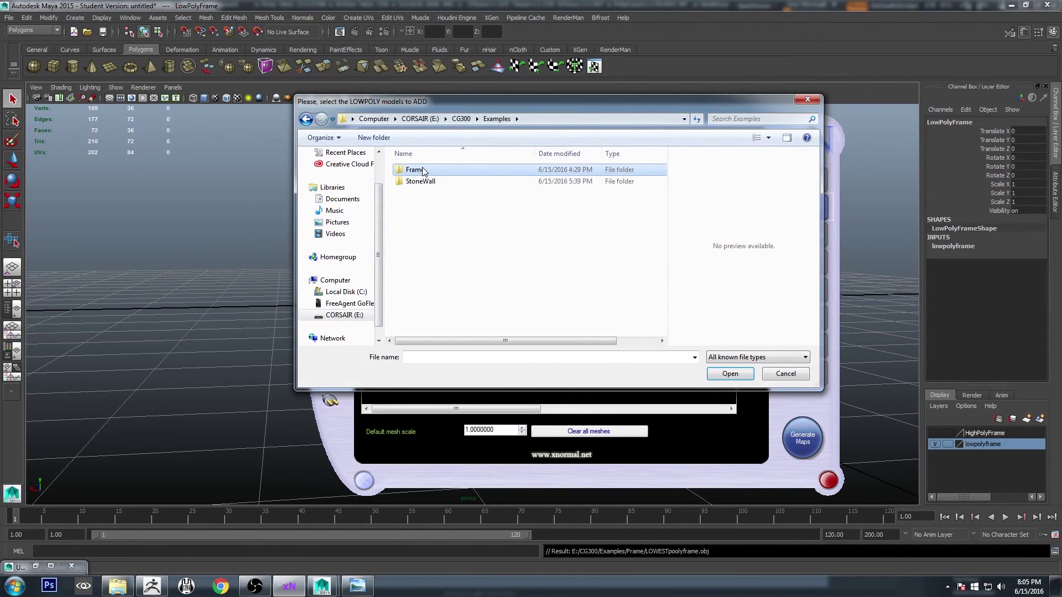
pyautogui.doubleClick(421, 170)
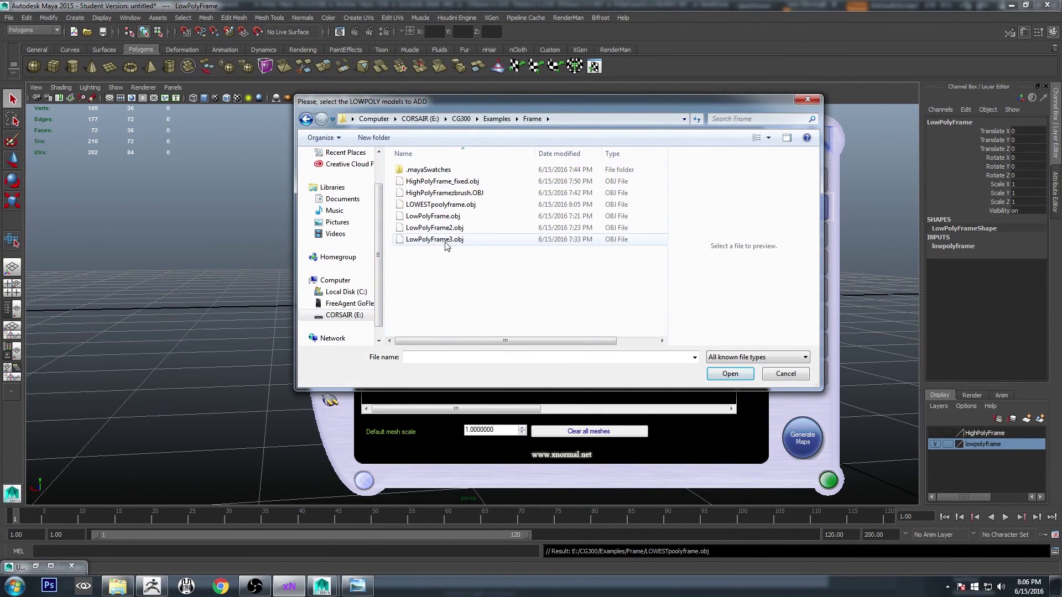
pyautogui.click(445, 205)
pyautogui.click(729, 374)
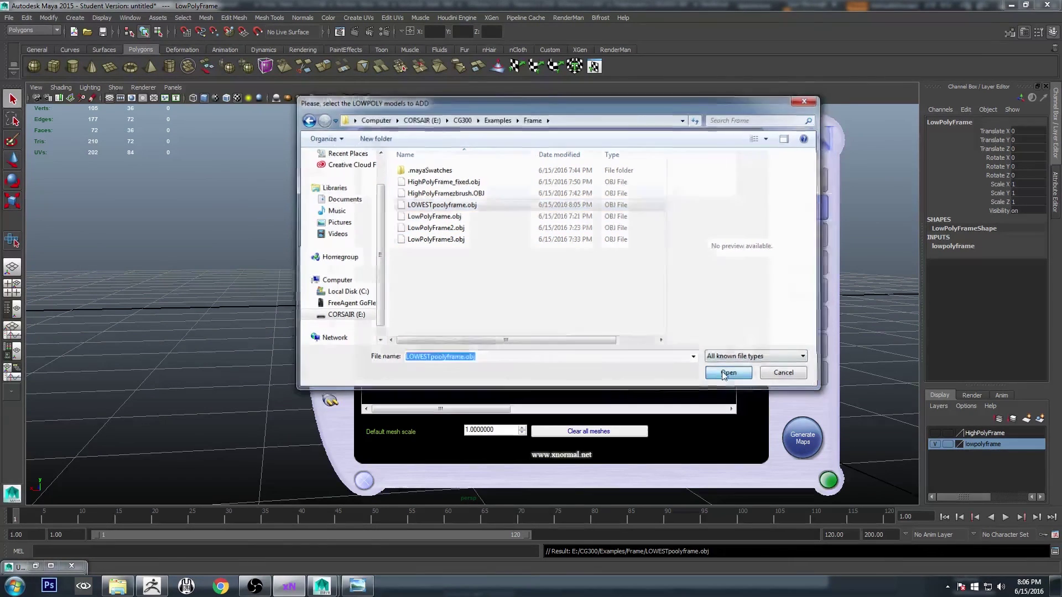
pyautogui.click(804, 234)
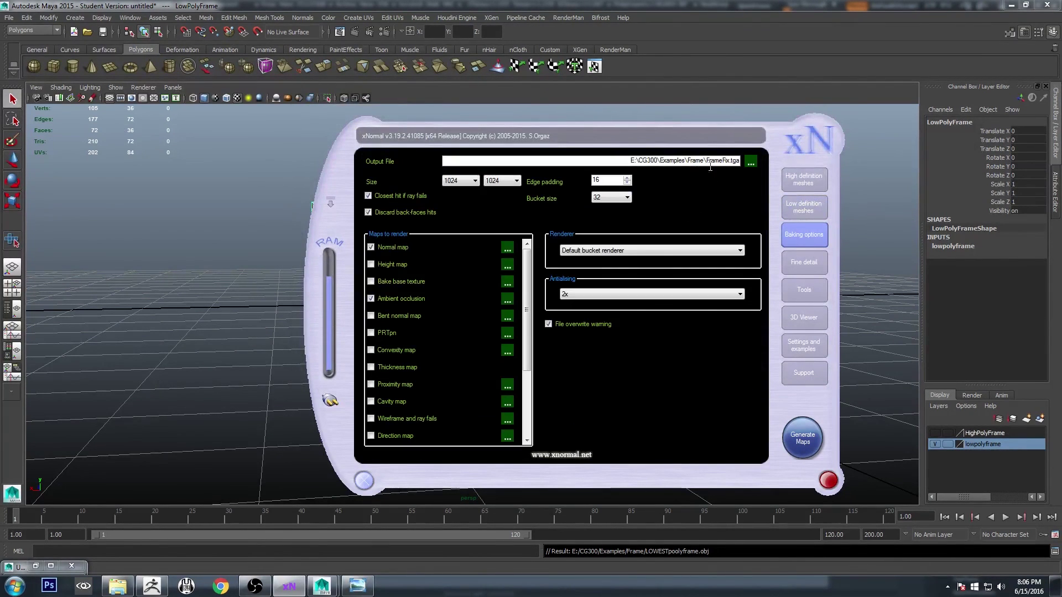
# Rename the output to LowFrame.tga, generate the normal and occlusion maps, and close the preview.
pyautogui.moveTo(707, 160); pyautogui.dragTo(725, 158)
pyautogui.press('Delete')
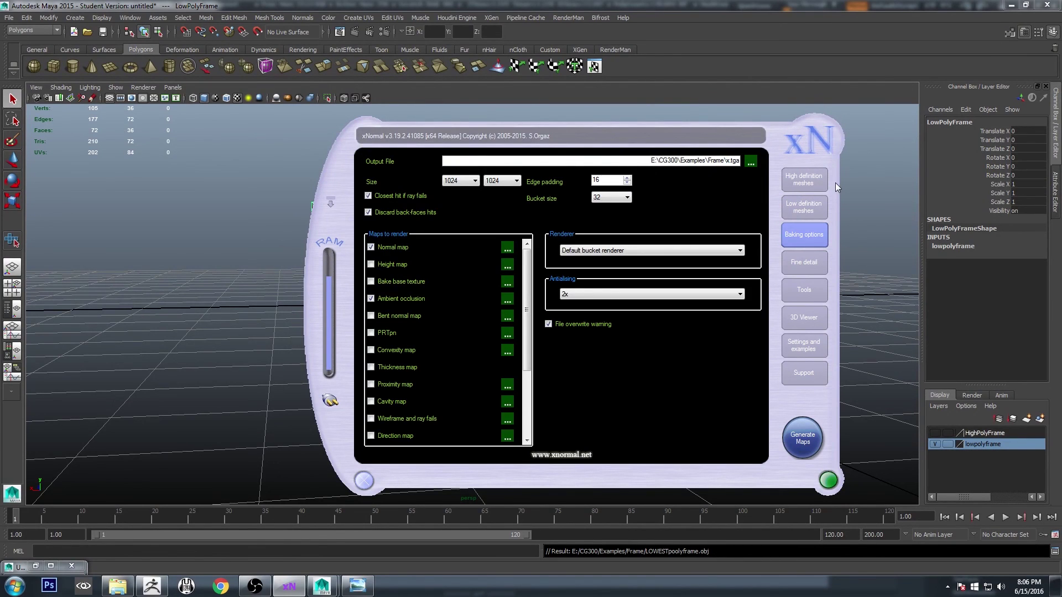
pyautogui.press('Delete')
pyautogui.write('LowFrame')
pyautogui.click(802, 437)
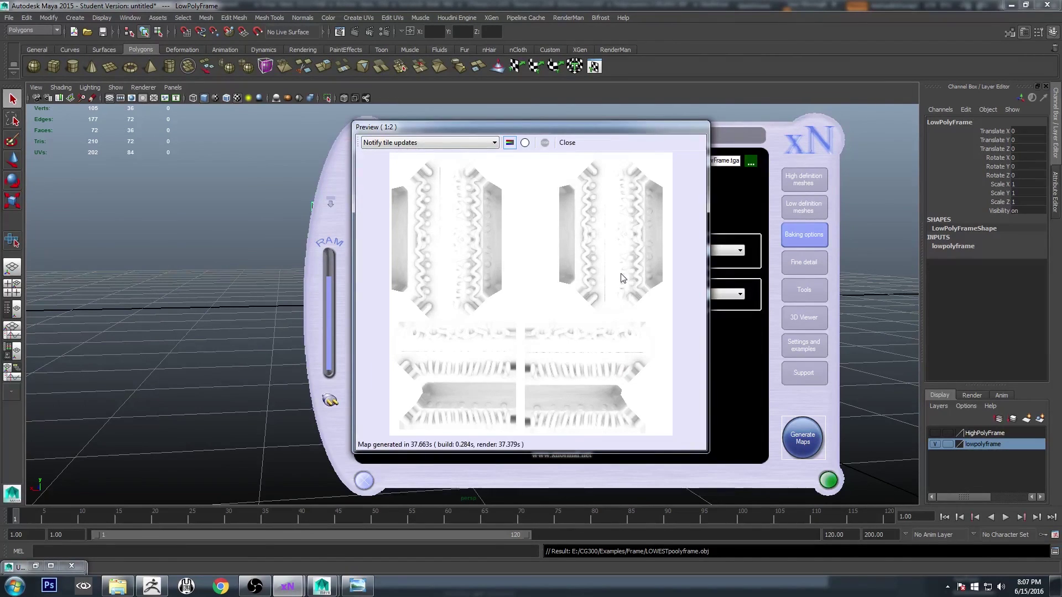
pyautogui.click(566, 143)
# Assign a new Blinn material to the low-poly frame in Maya.
pyautogui.click(686, 7)
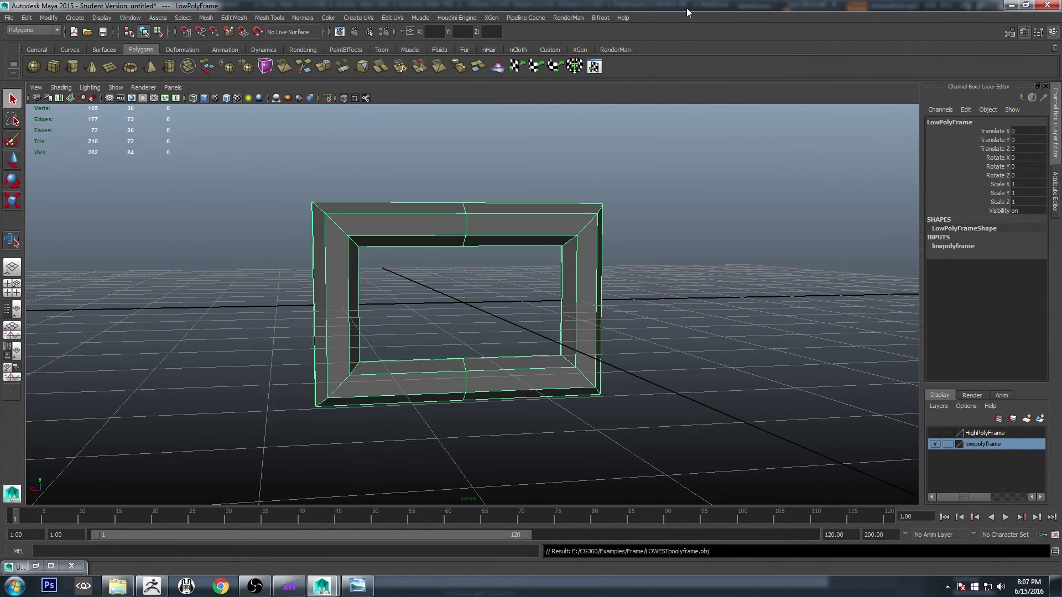
pyautogui.keyDown('alt'); pyautogui.moveTo(573, 259); pyautogui.dragTo(631, 332, button='right'); pyautogui.keyUp('alt')
pyautogui.keyDown('alt'); pyautogui.moveTo(632, 332); pyautogui.dragTo(639, 280); pyautogui.keyUp('alt')
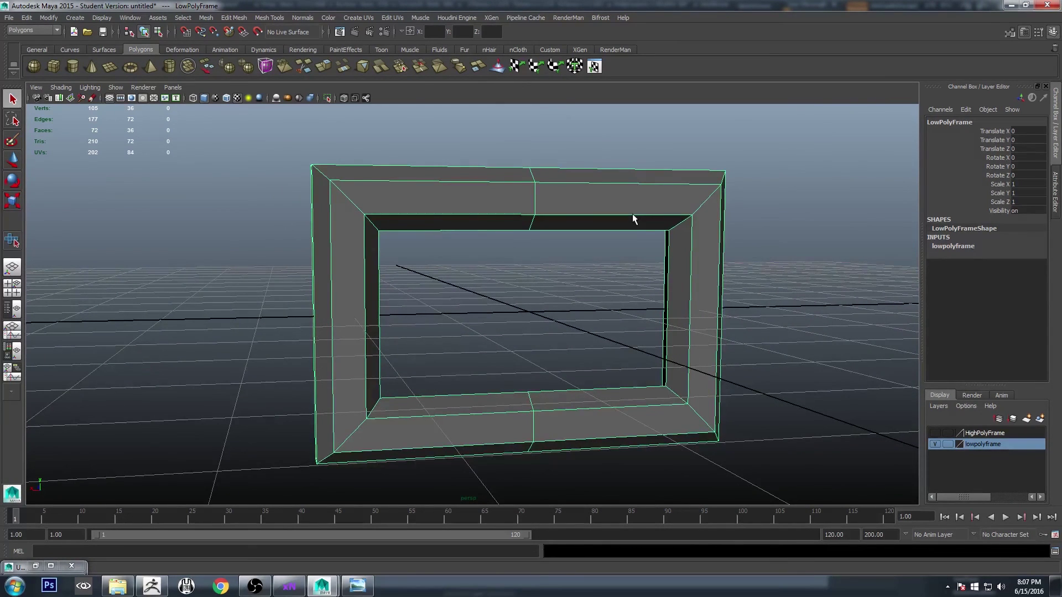
pyautogui.hotkey('ctrl', 'a')
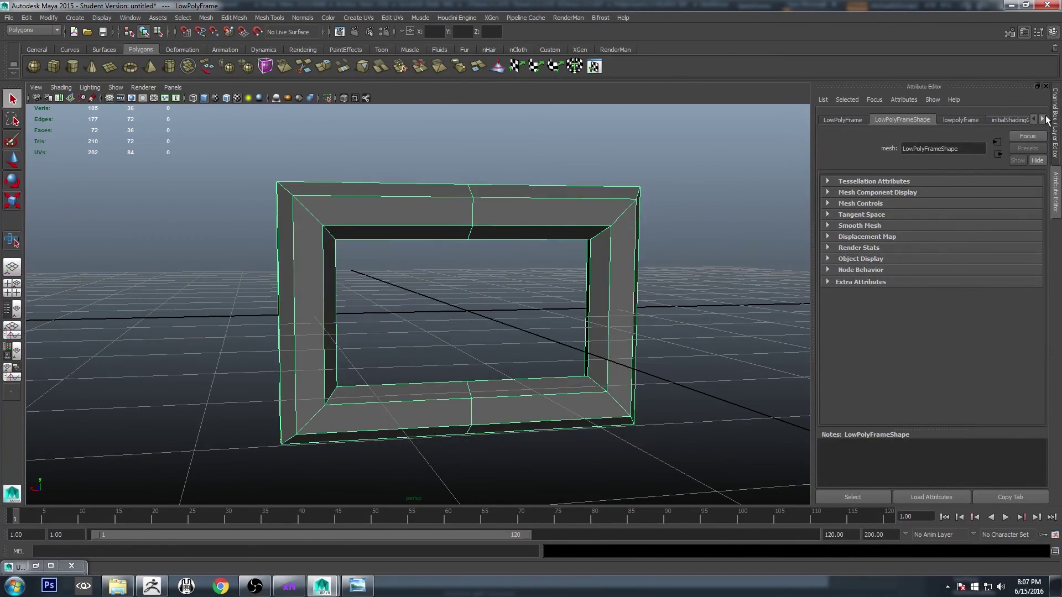
pyautogui.moveTo(627, 252); pyautogui.dragTo(628, 459, button='right')
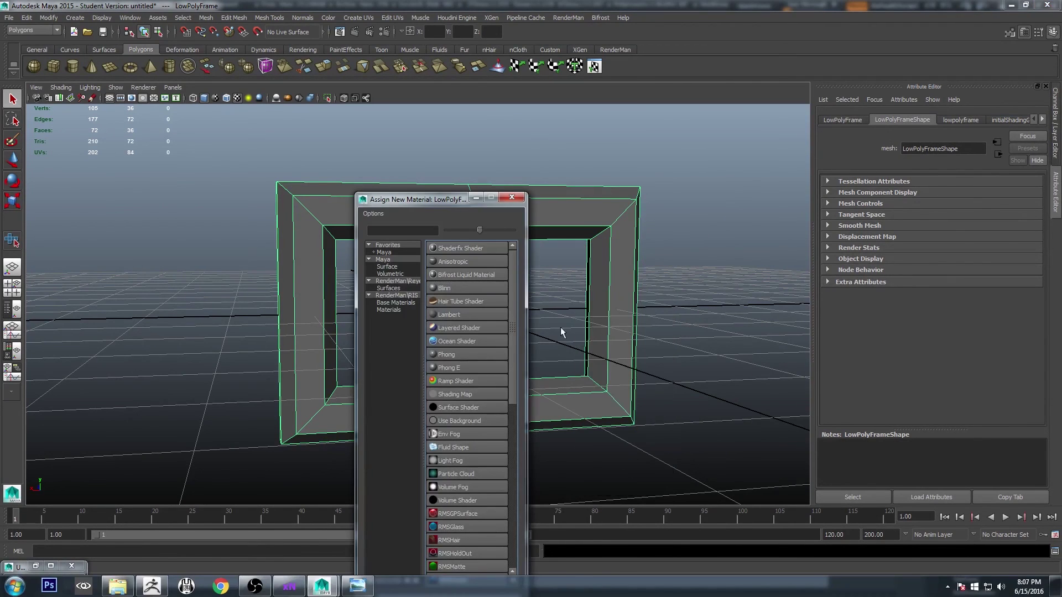
pyautogui.click(448, 287)
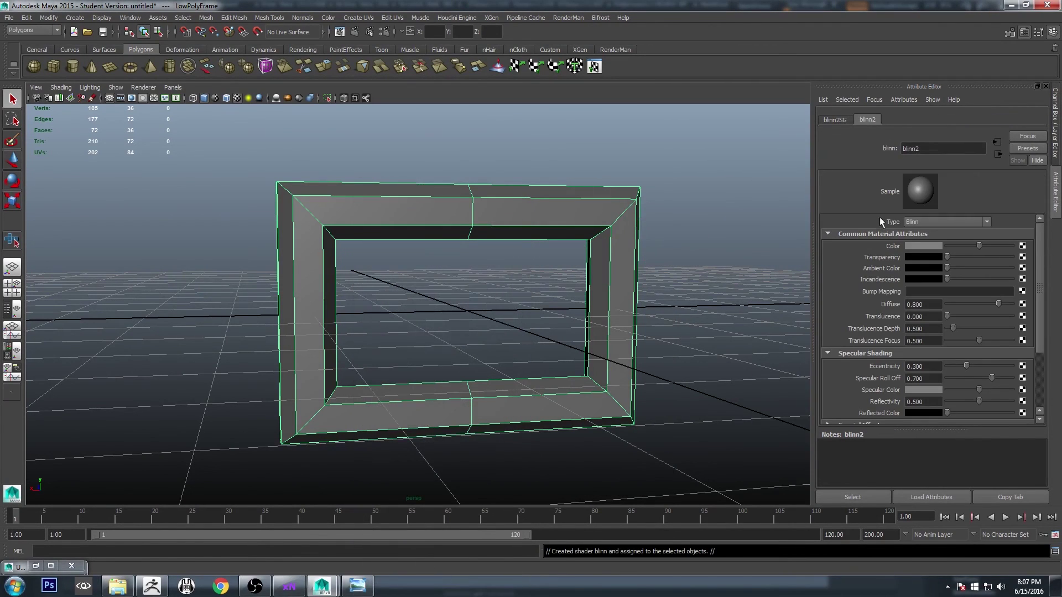
# Add a file texture to bump mapping as tangent-space normals, choosing LowFrame_normals.tga.
pyautogui.click(1022, 291)
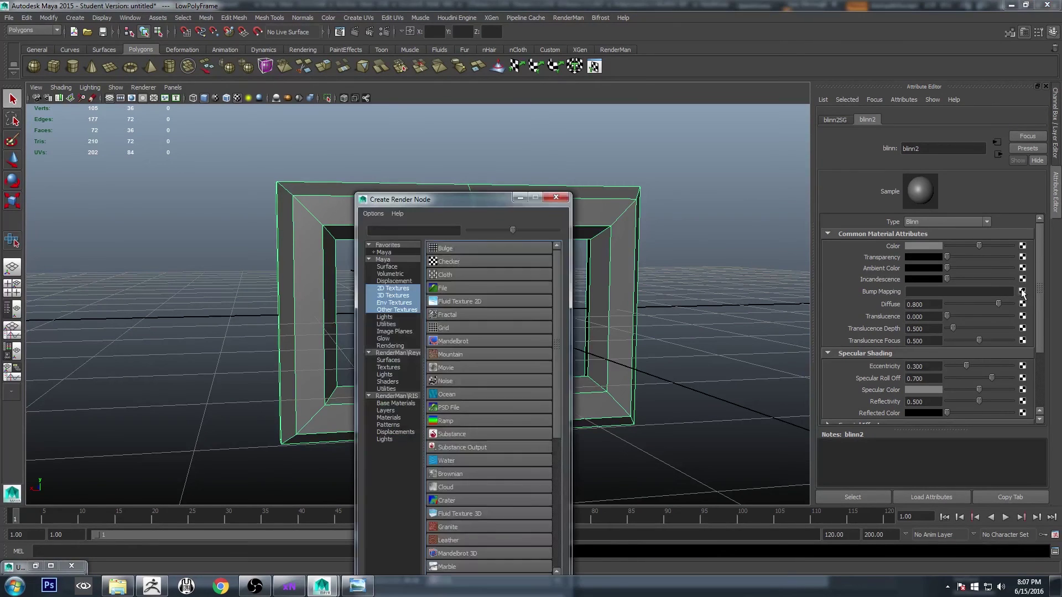
pyautogui.click(454, 287)
pyautogui.click(940, 258)
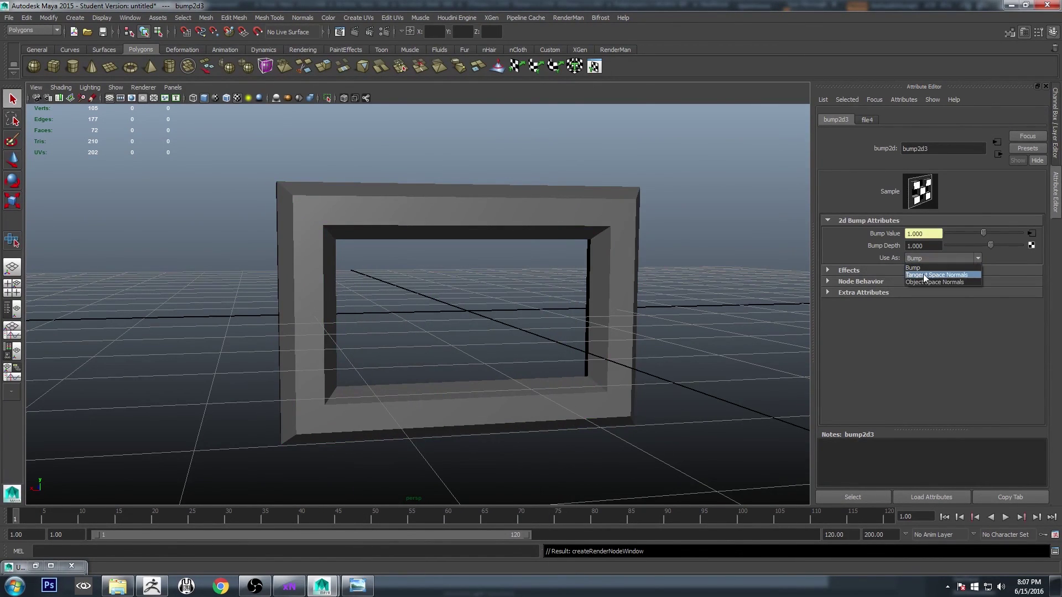
pyautogui.click(937, 272)
pyautogui.click(996, 141)
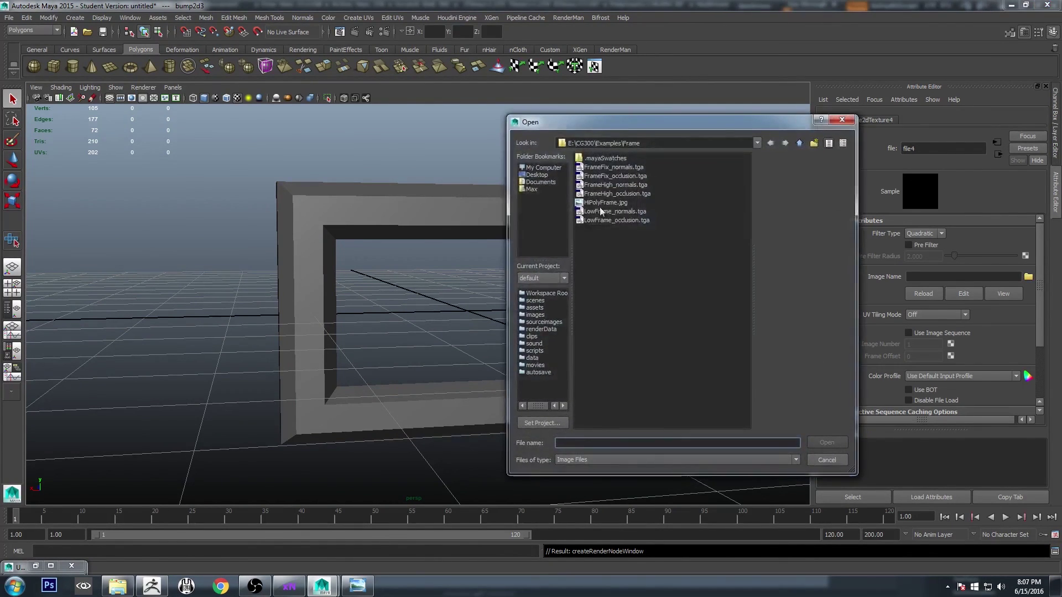
pyautogui.click(617, 213)
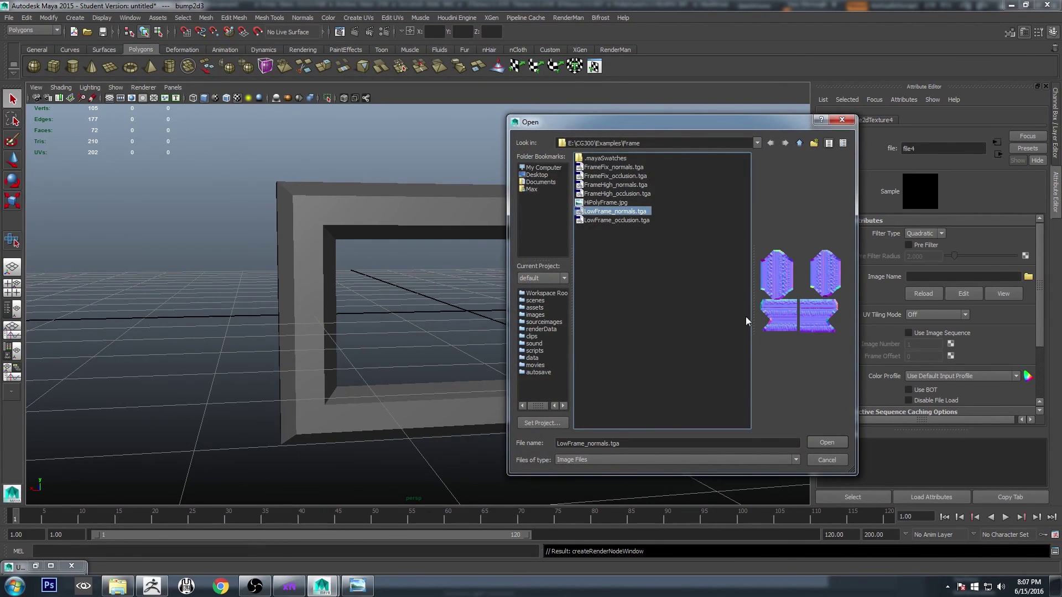
# Load the normal map, then connect LowFrame_occlusion.tga as a file texture to blinn2's colour.
pyautogui.click(832, 441)
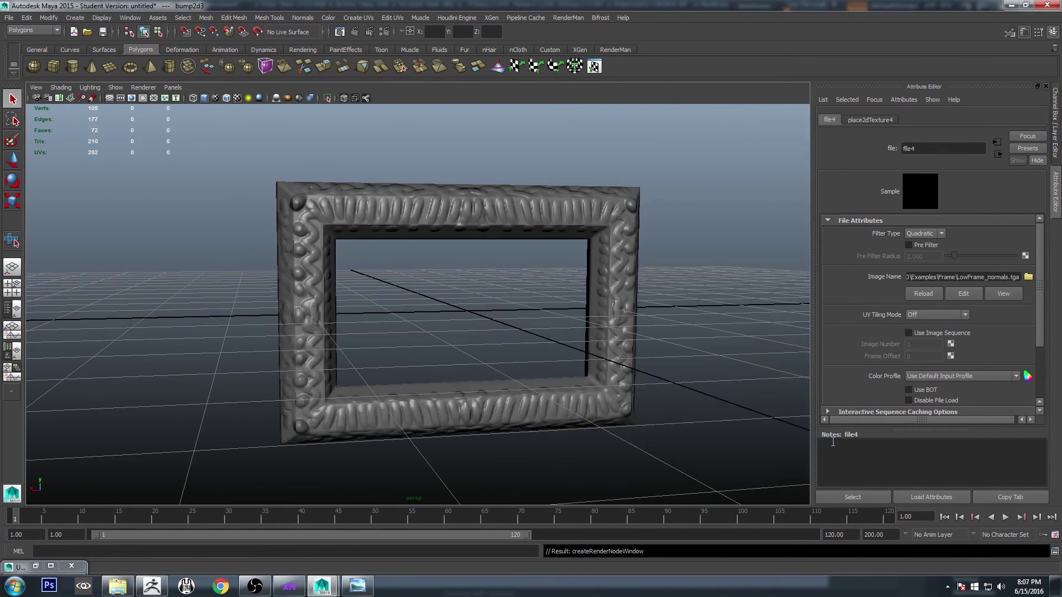
pyautogui.click(626, 308)
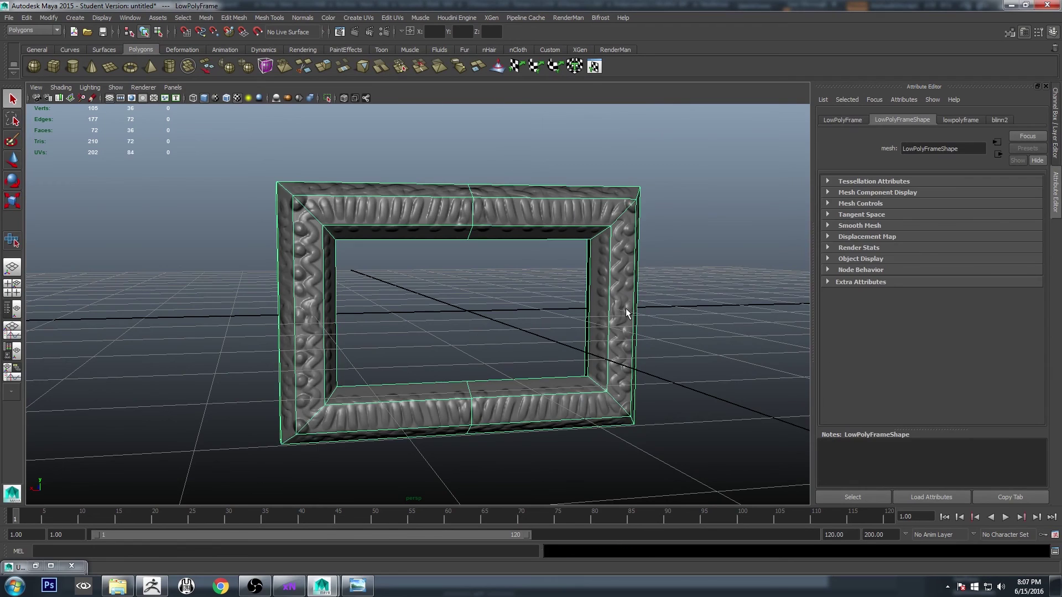
pyautogui.click(999, 120)
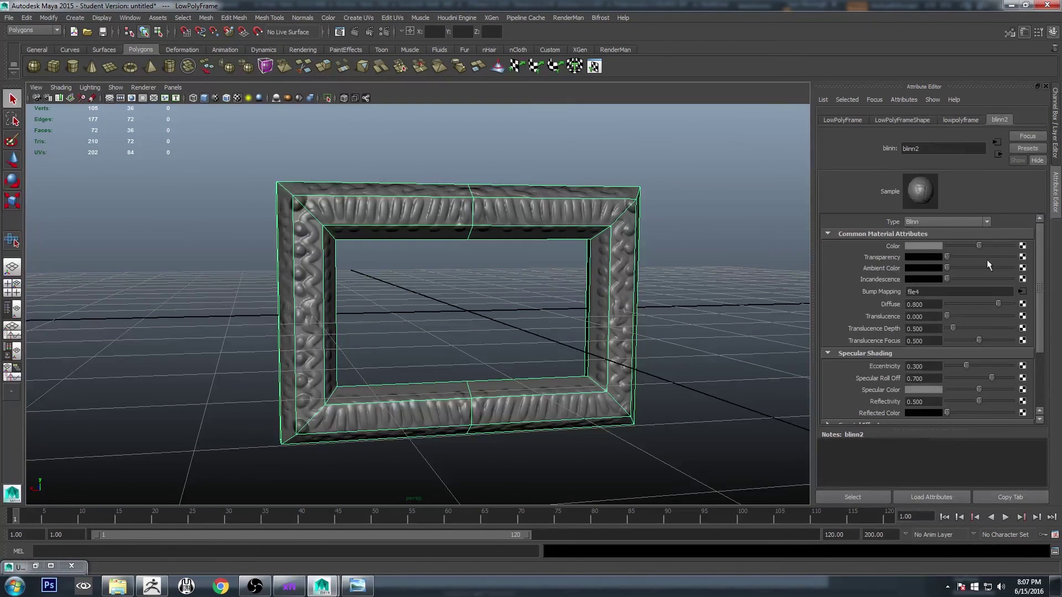
pyautogui.click(1022, 247)
pyautogui.click(455, 285)
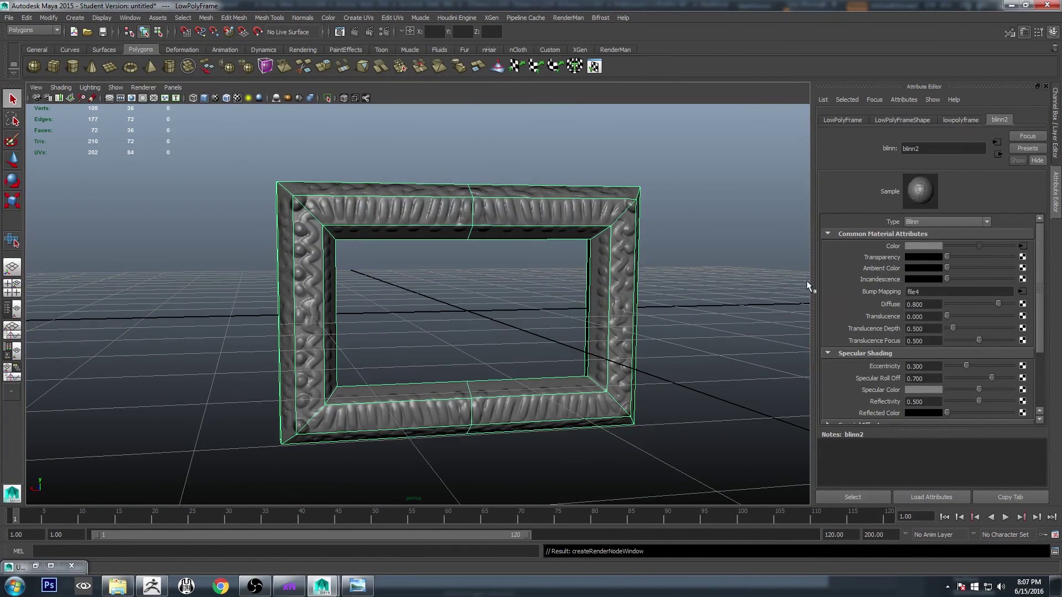
pyautogui.click(1028, 277)
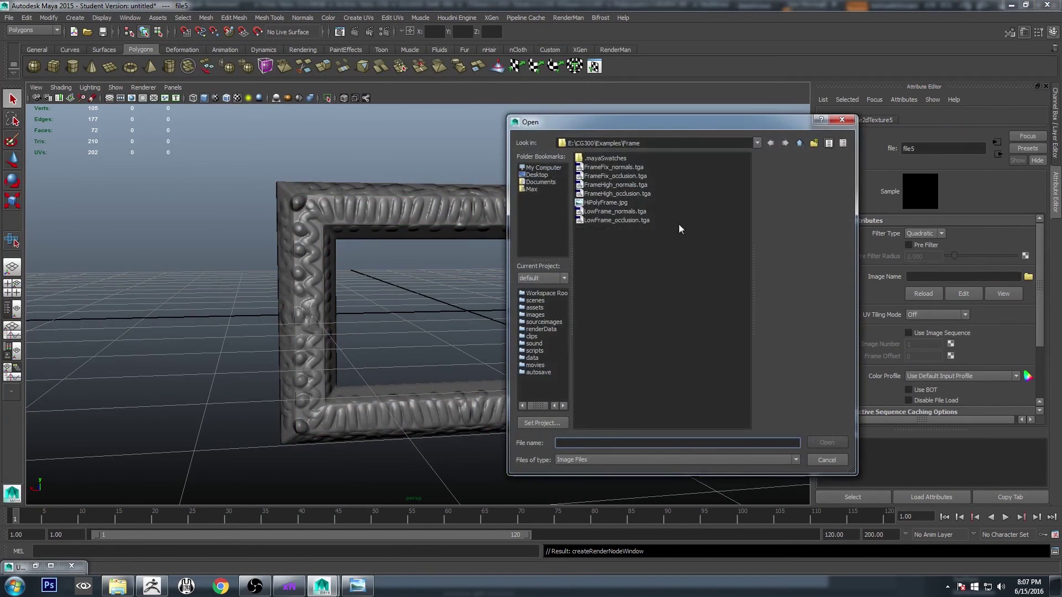
pyautogui.click(616, 220)
pyautogui.click(825, 442)
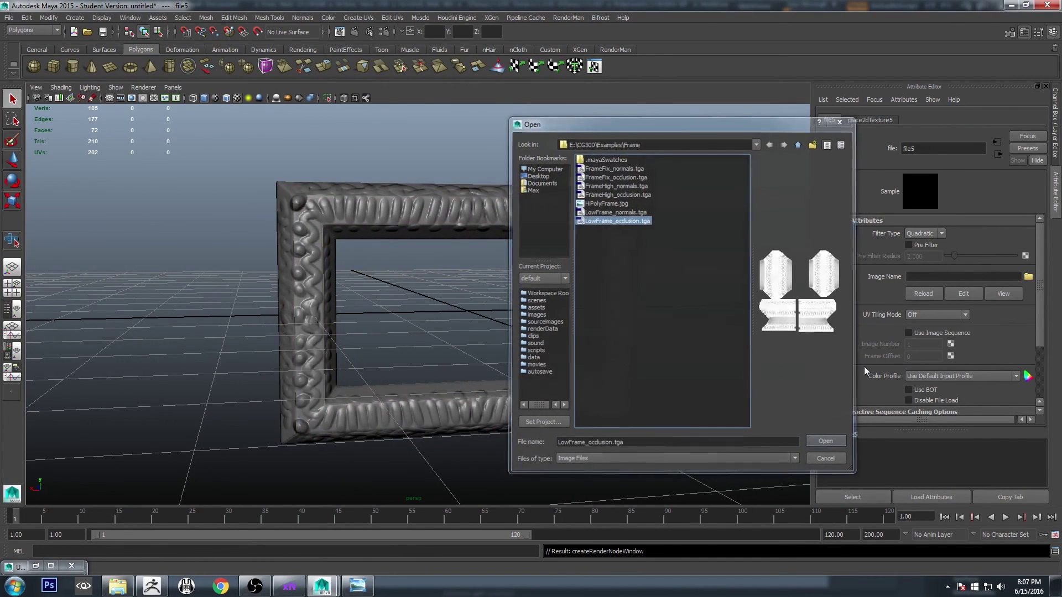
# Break the transparency connection so the frame stays fully opaque.
pyautogui.click(630, 297)
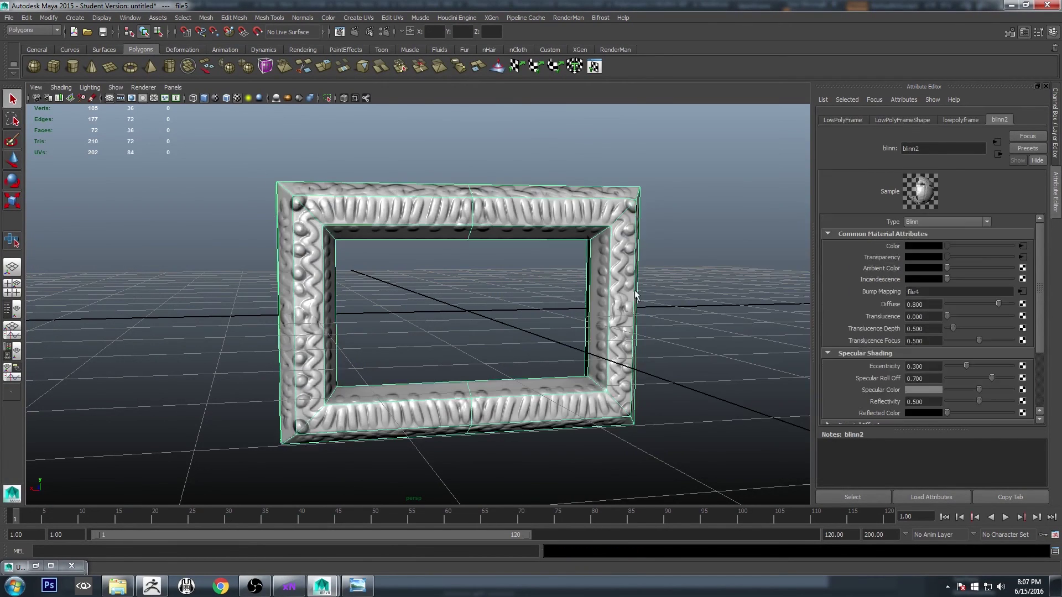
pyautogui.rightClick(872, 262)
pyautogui.click(912, 288)
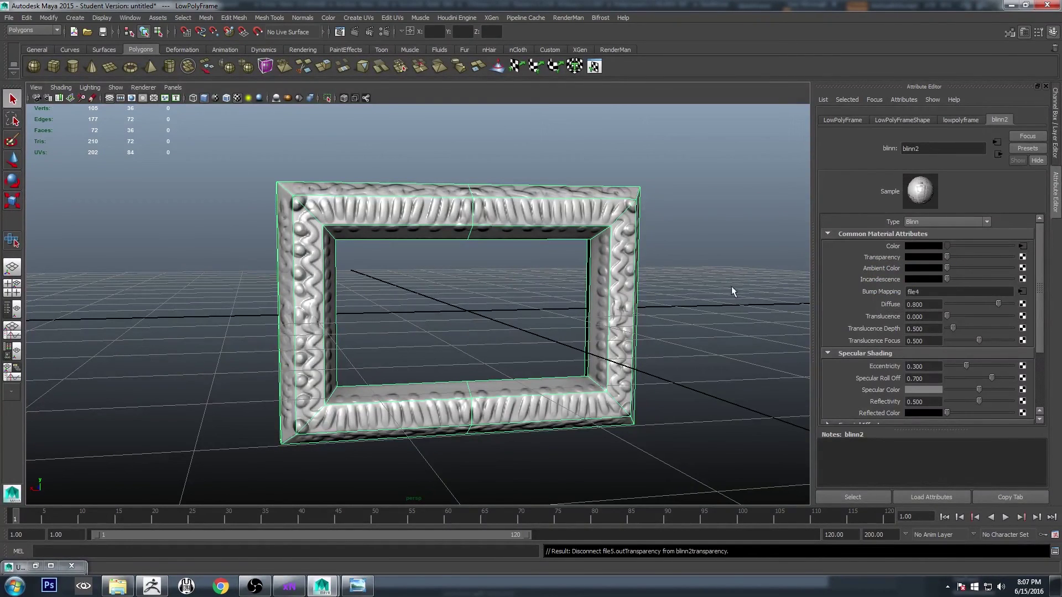
pyautogui.click(705, 288)
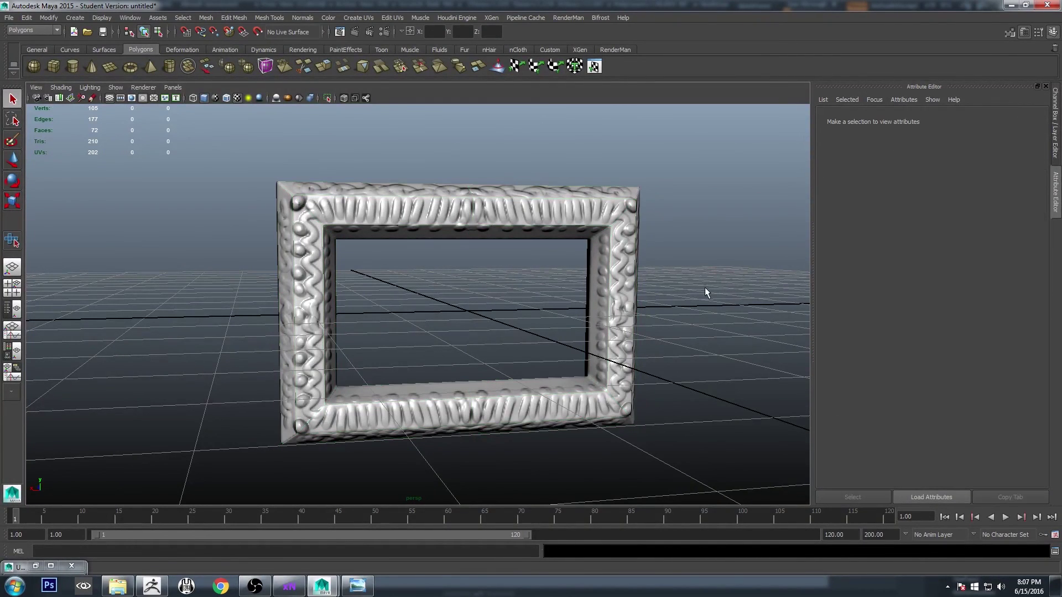
# Hide the grid and orbit around the frame to view its baked relief from several angles.
pyautogui.click(110, 97)
pyautogui.keyDown('alt'); pyautogui.moveTo(433, 307); pyautogui.dragTo(586, 319); pyautogui.keyUp('alt')
pyautogui.click(484, 178)
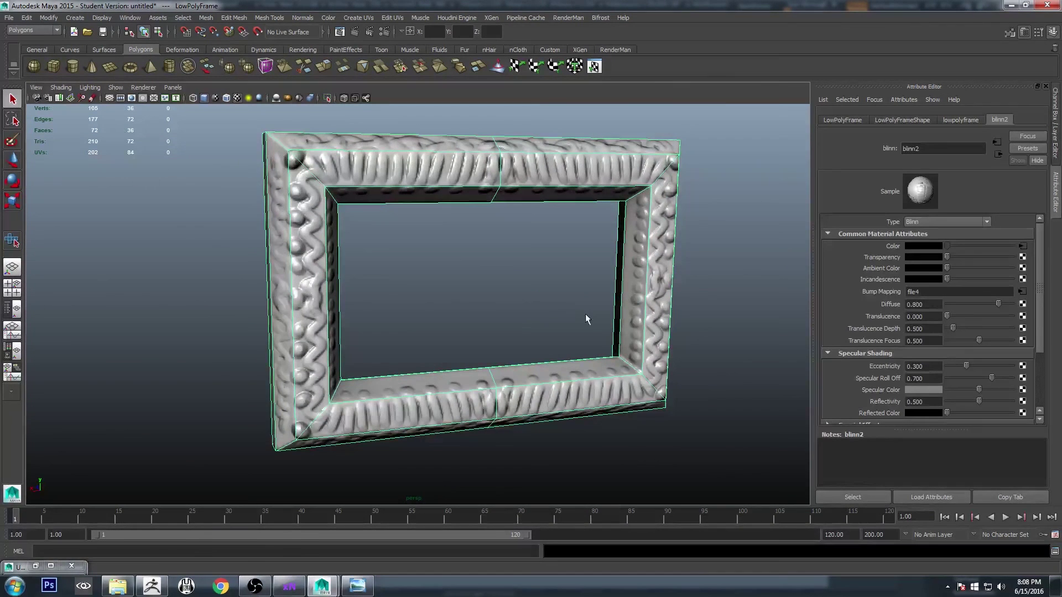
pyautogui.keyDown('alt'); pyautogui.moveTo(530, 243); pyautogui.dragTo(503, 169); pyautogui.keyUp('alt')
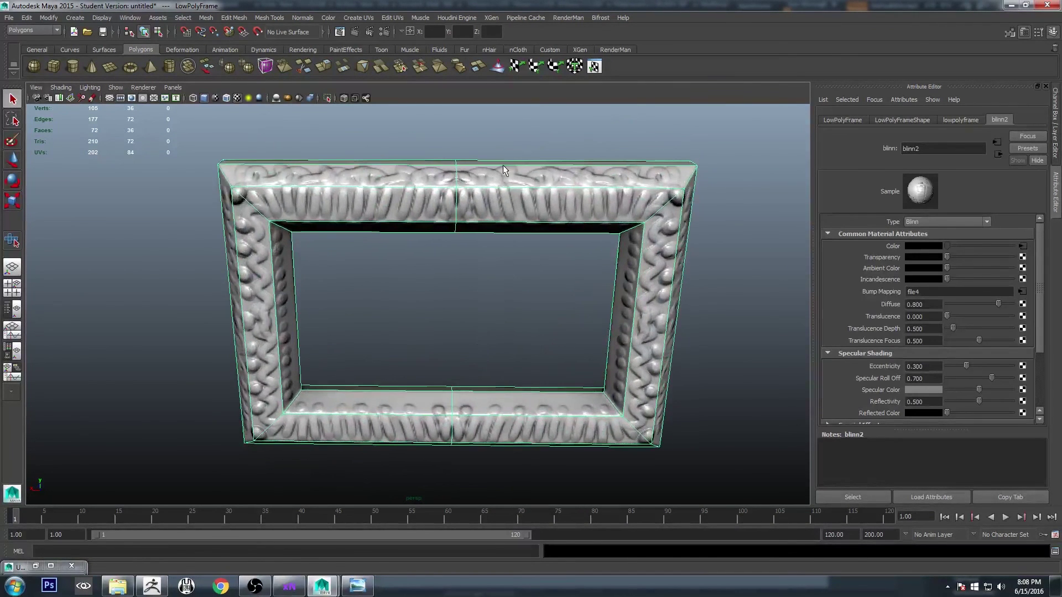
pyautogui.click(524, 137)
pyautogui.keyDown('alt'); pyautogui.moveTo(714, 308); pyautogui.dragTo(723, 308); pyautogui.keyUp('alt')
pyautogui.click(636, 276)
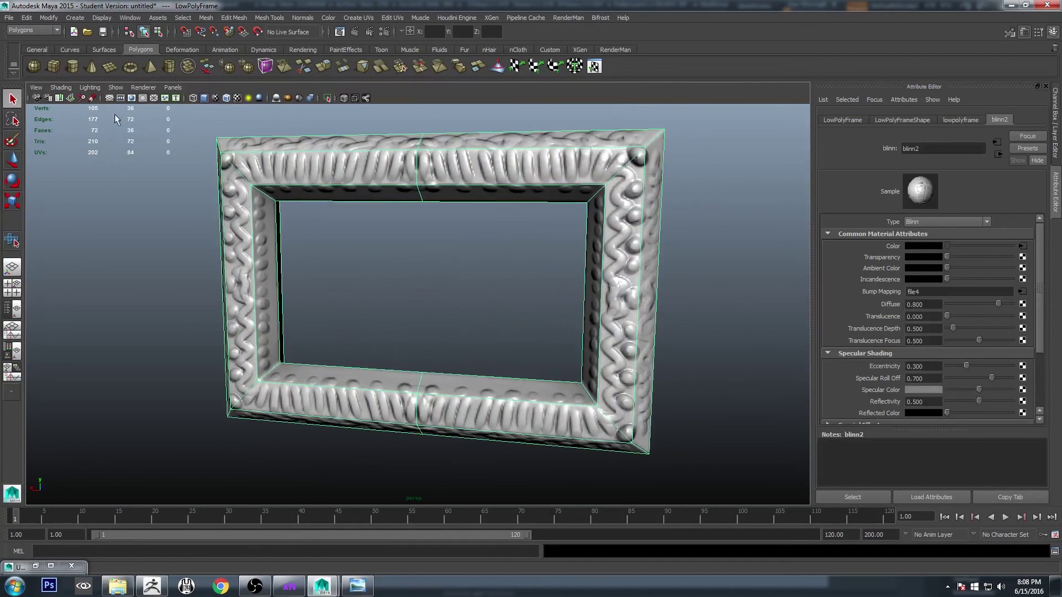
pyautogui.click(422, 290)
pyautogui.keyDown('alt'); pyautogui.moveTo(749, 356); pyautogui.dragTo(604, 291); pyautogui.keyUp('alt')
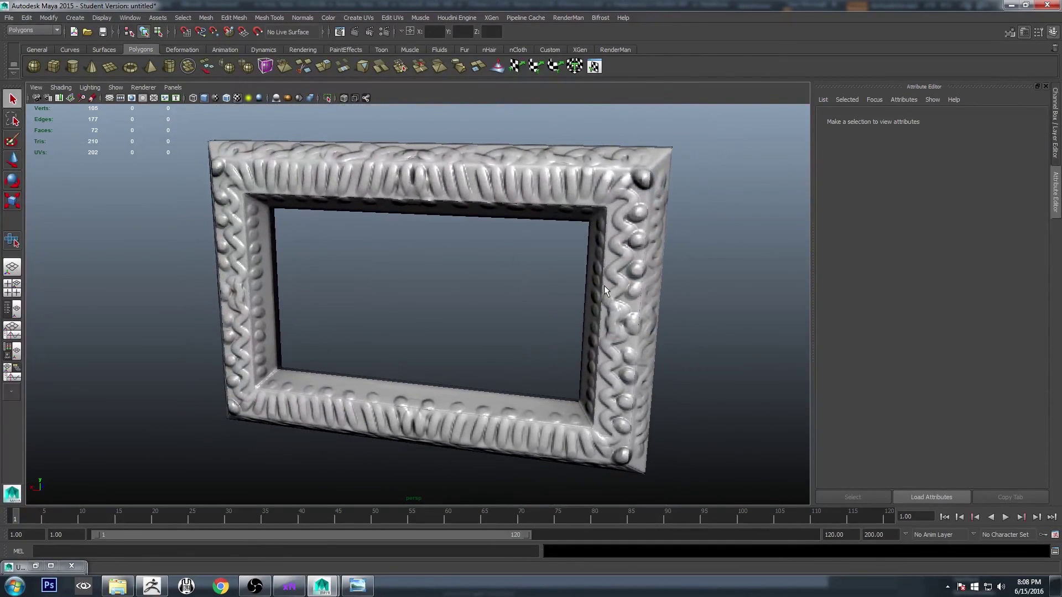